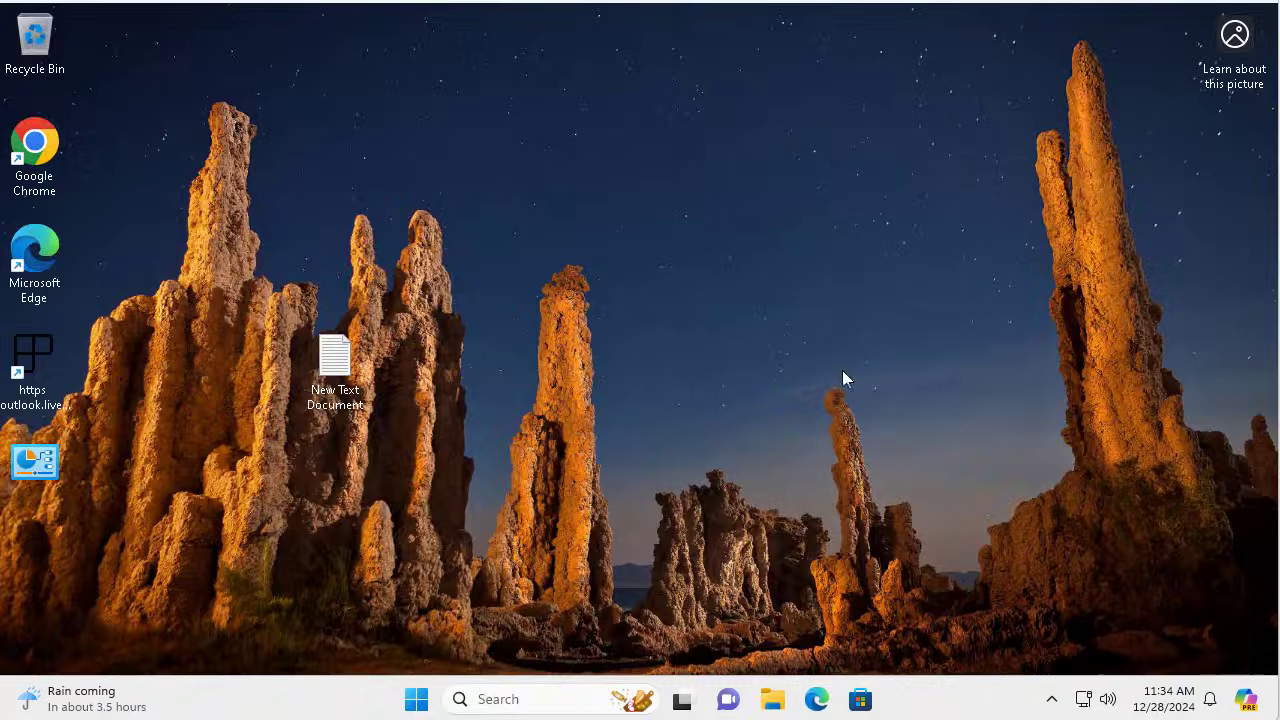
Open Settings from the Win+X menu and review the connections on the Network & internet page.
{"action": "right_click", "coordinate": [418, 703]}
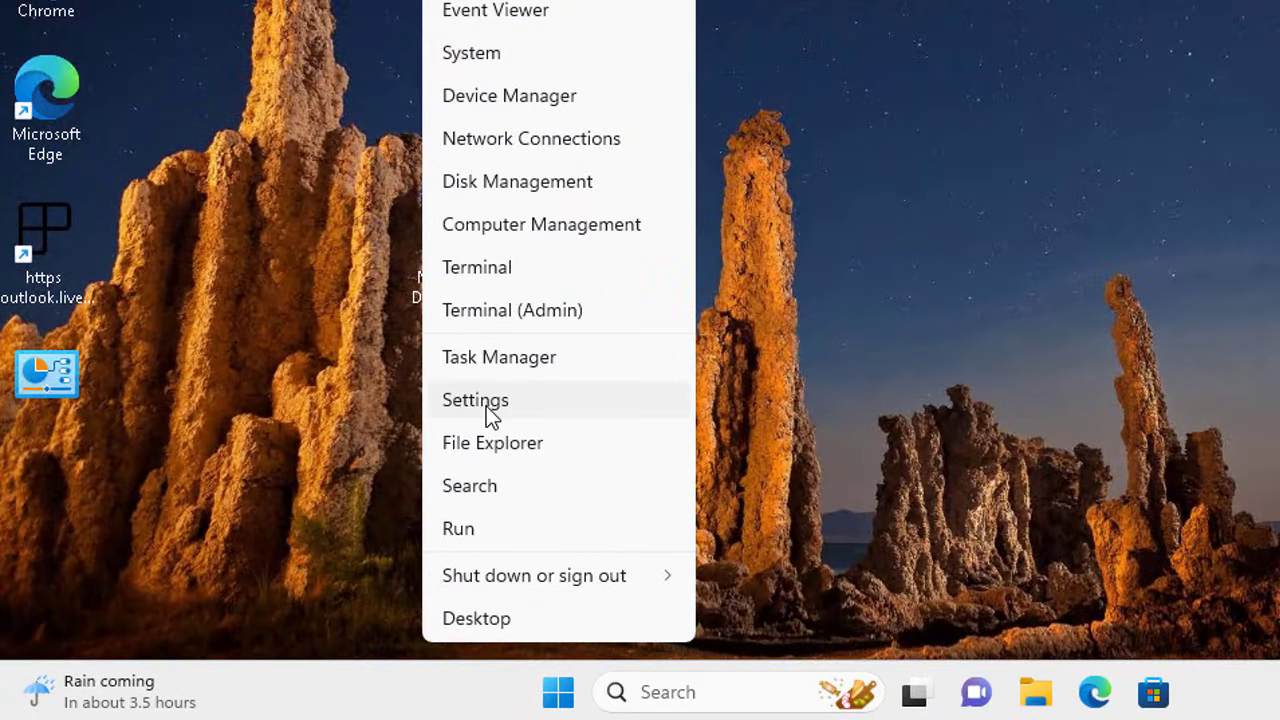
{"action": "left_click", "coordinate": [486, 406]}
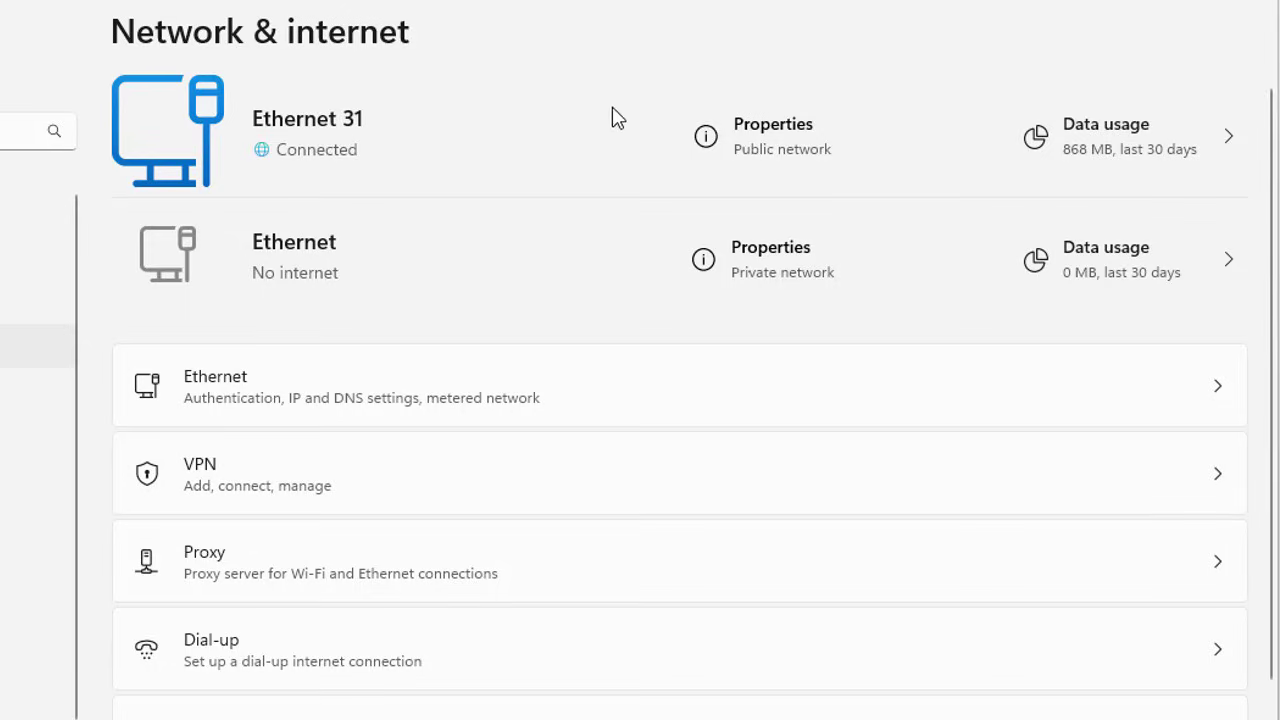
{"action": "scroll", "coordinate": [723, 363], "scroll_direction": "down", "scroll_amount": 1}
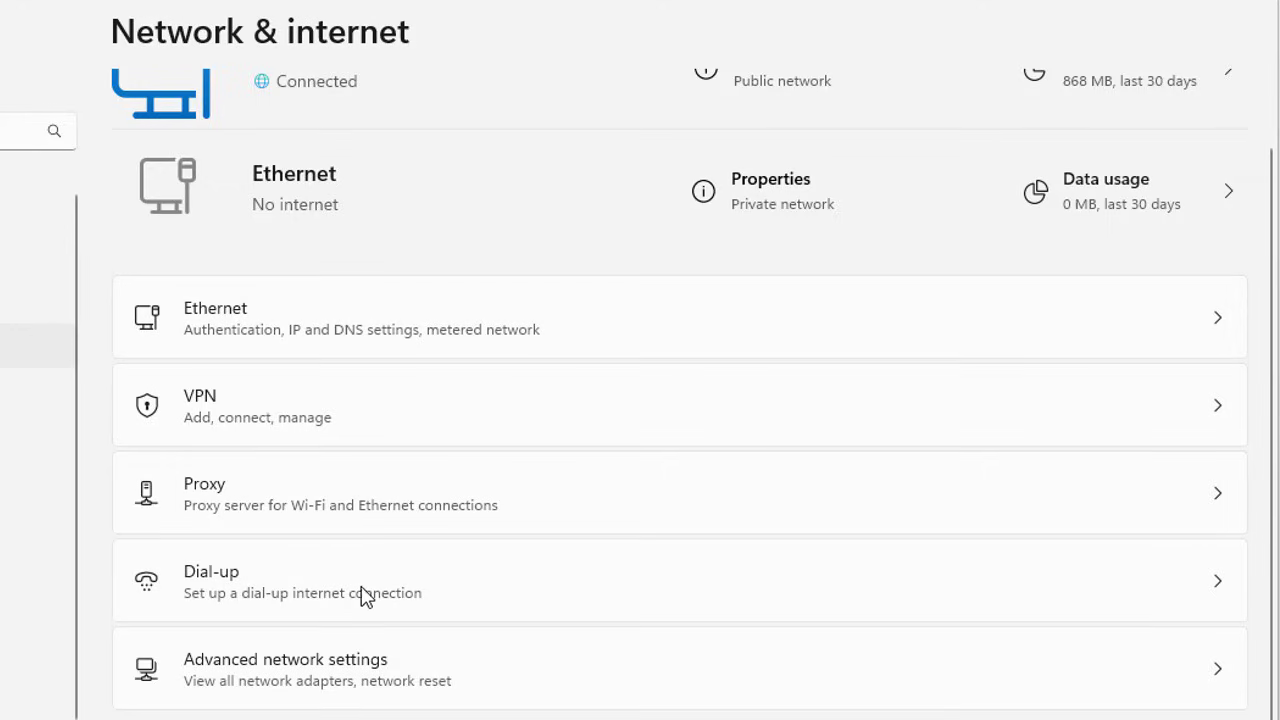
{"action": "scroll", "coordinate": [442, 322], "scroll_direction": "up", "scroll_amount": 1}
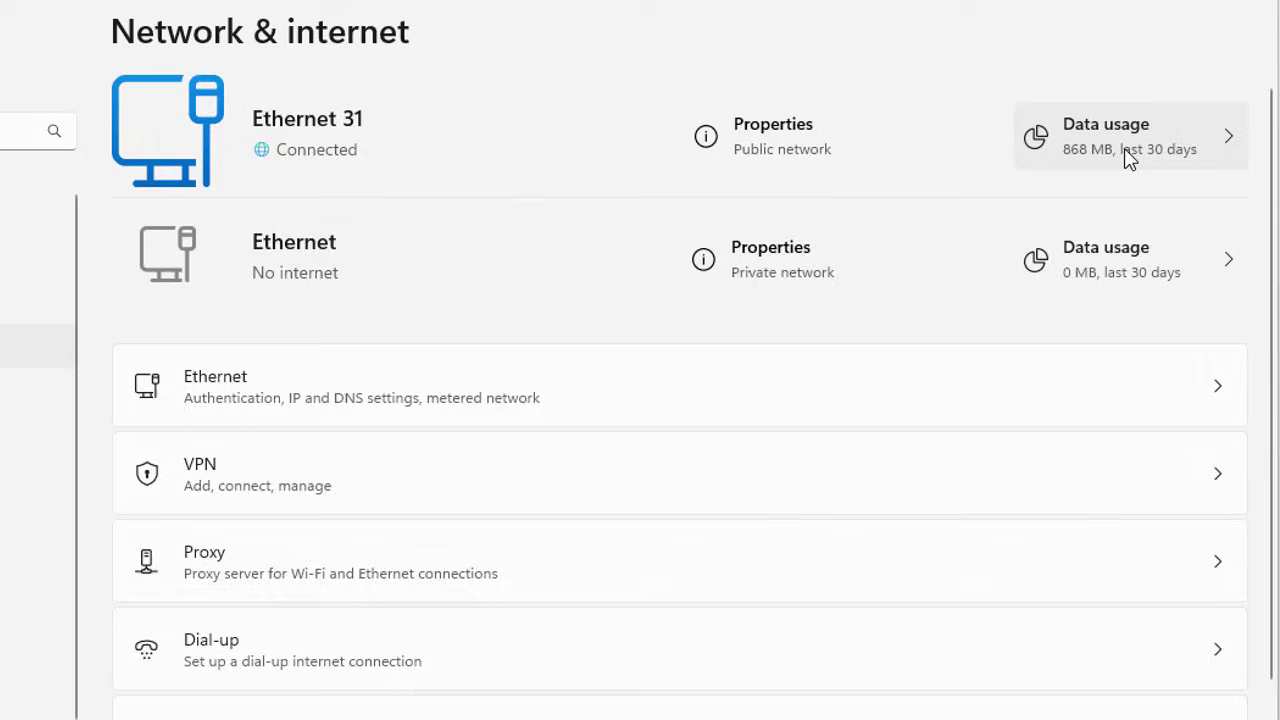
Check Ethernet 31's per-app data usage, then return to Advanced network settings.
{"action": "left_click", "coordinate": [1136, 158]}
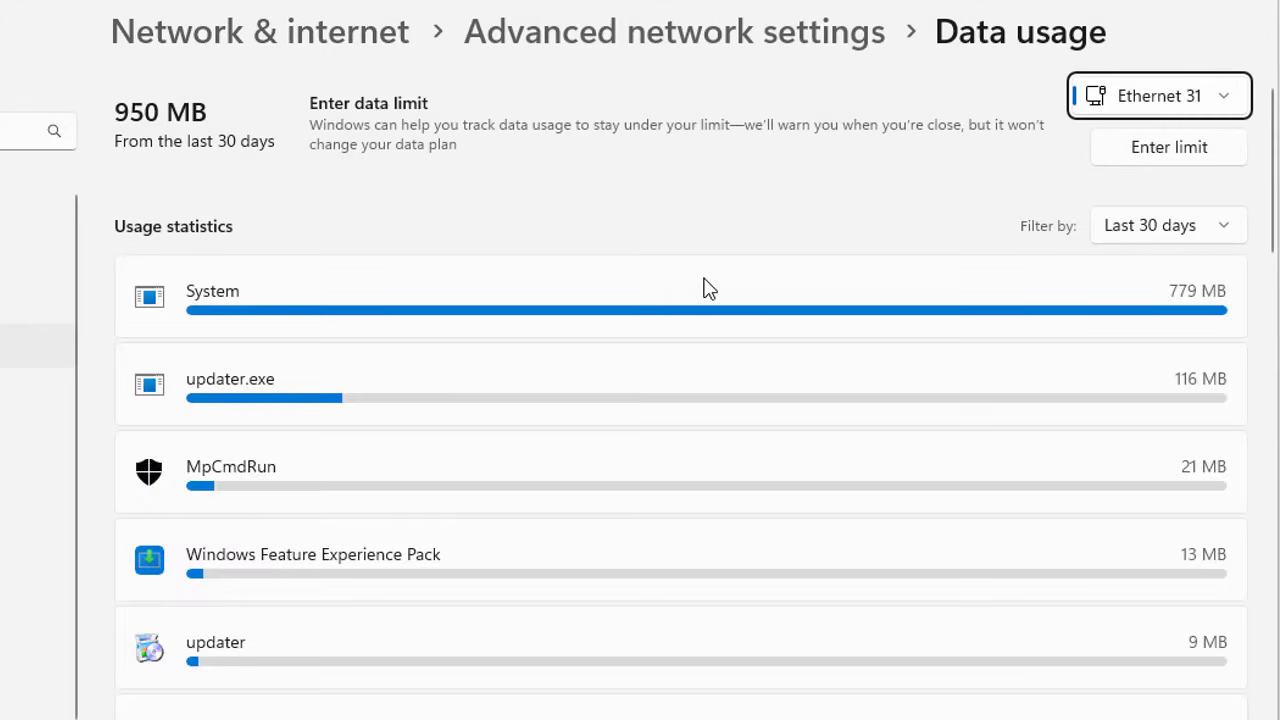
{"action": "scroll", "coordinate": [706, 286], "scroll_direction": "down", "scroll_amount": 5}
{"action": "scroll", "coordinate": [706, 286], "scroll_direction": "down", "scroll_amount": 15}
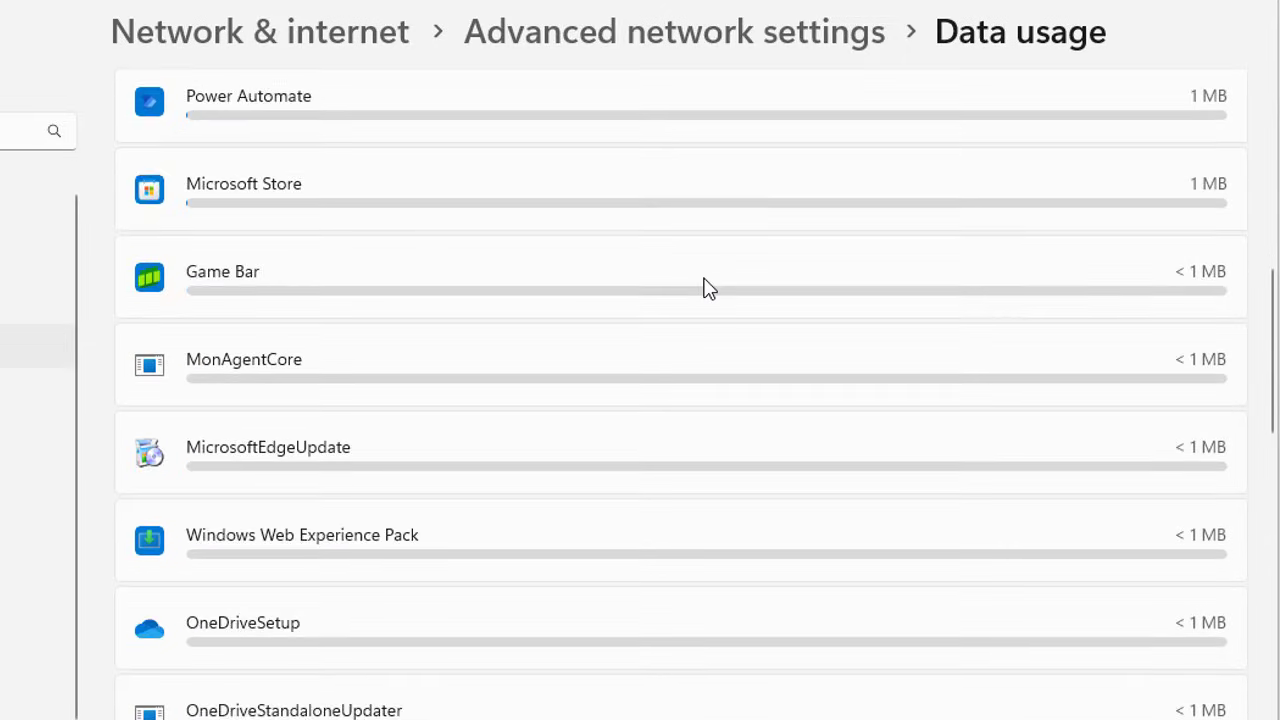
{"action": "scroll", "coordinate": [706, 286], "scroll_direction": "up", "scroll_amount": 20}
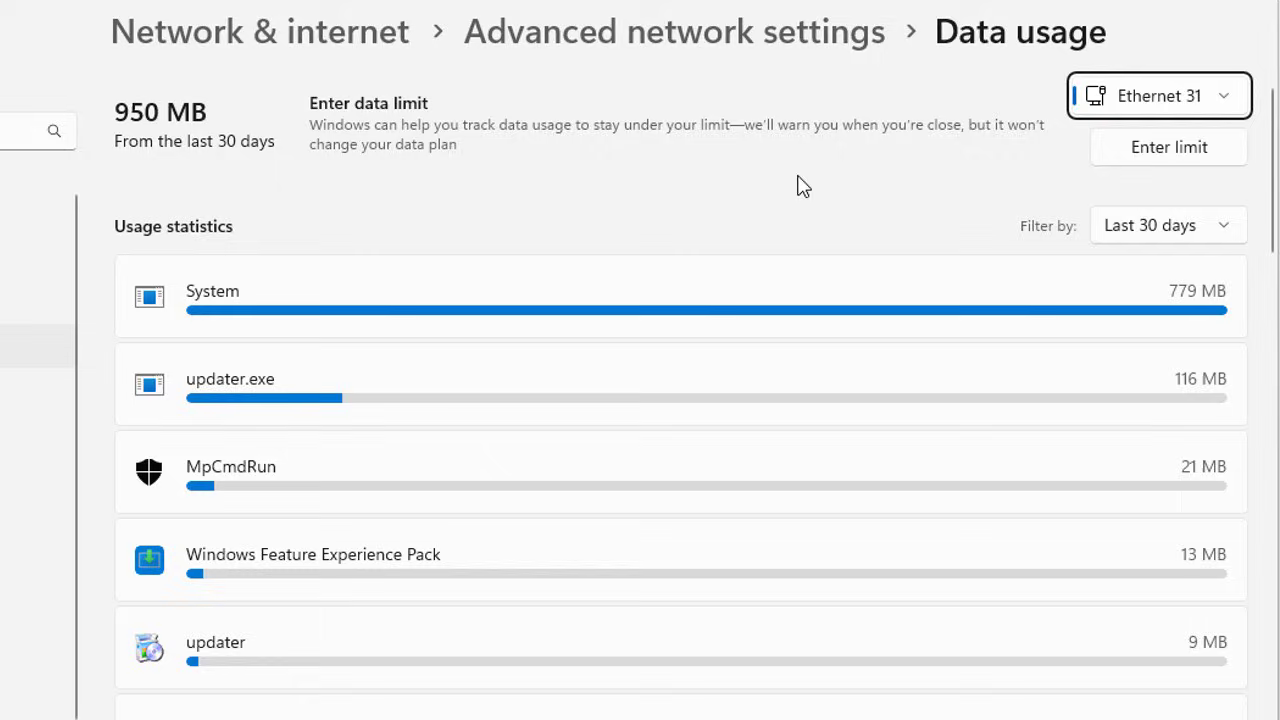
{"action": "left_click", "coordinate": [685, 45]}
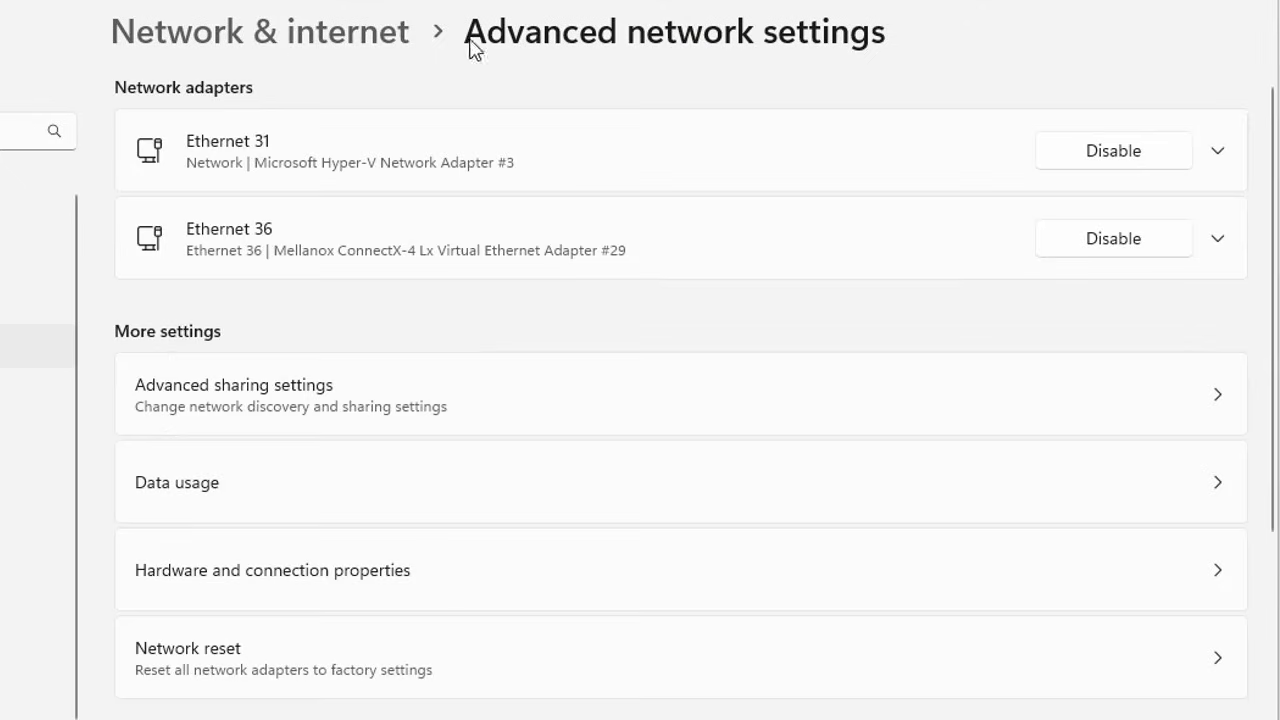
Go back to the Network & internet overview.
{"action": "left_click", "coordinate": [271, 49]}
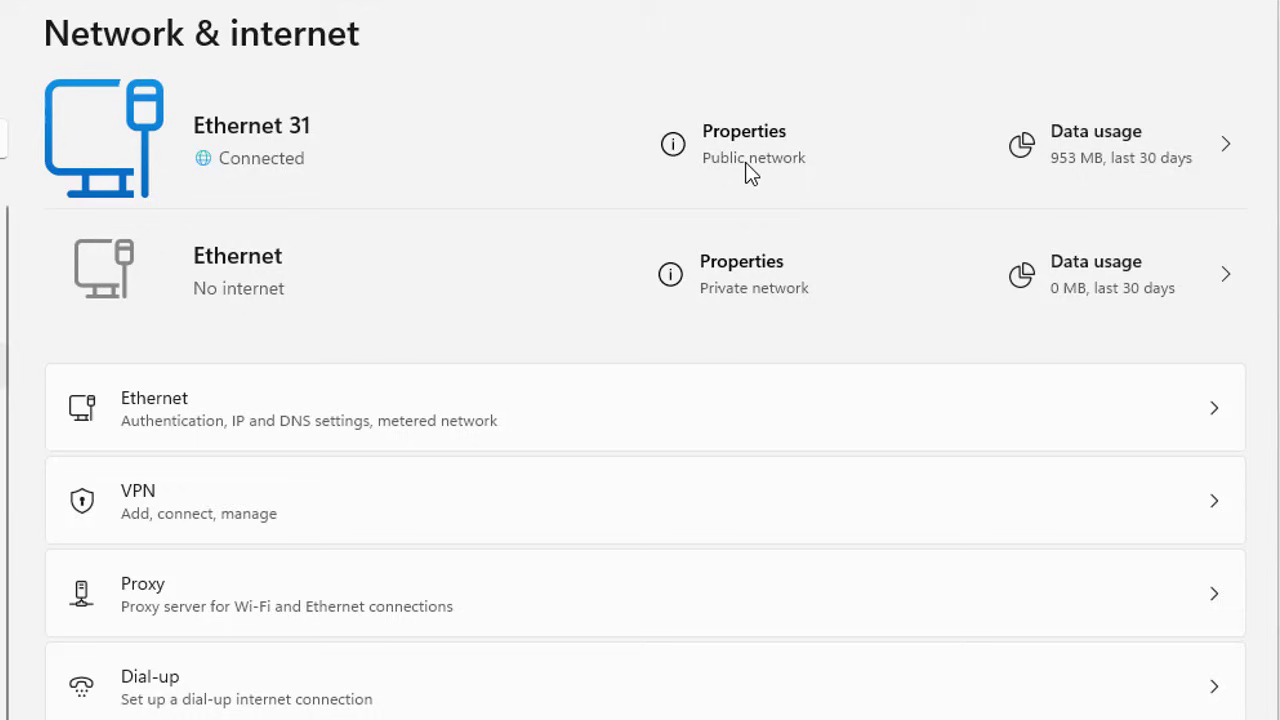
{"action": "left_click", "coordinate": [746, 160]}
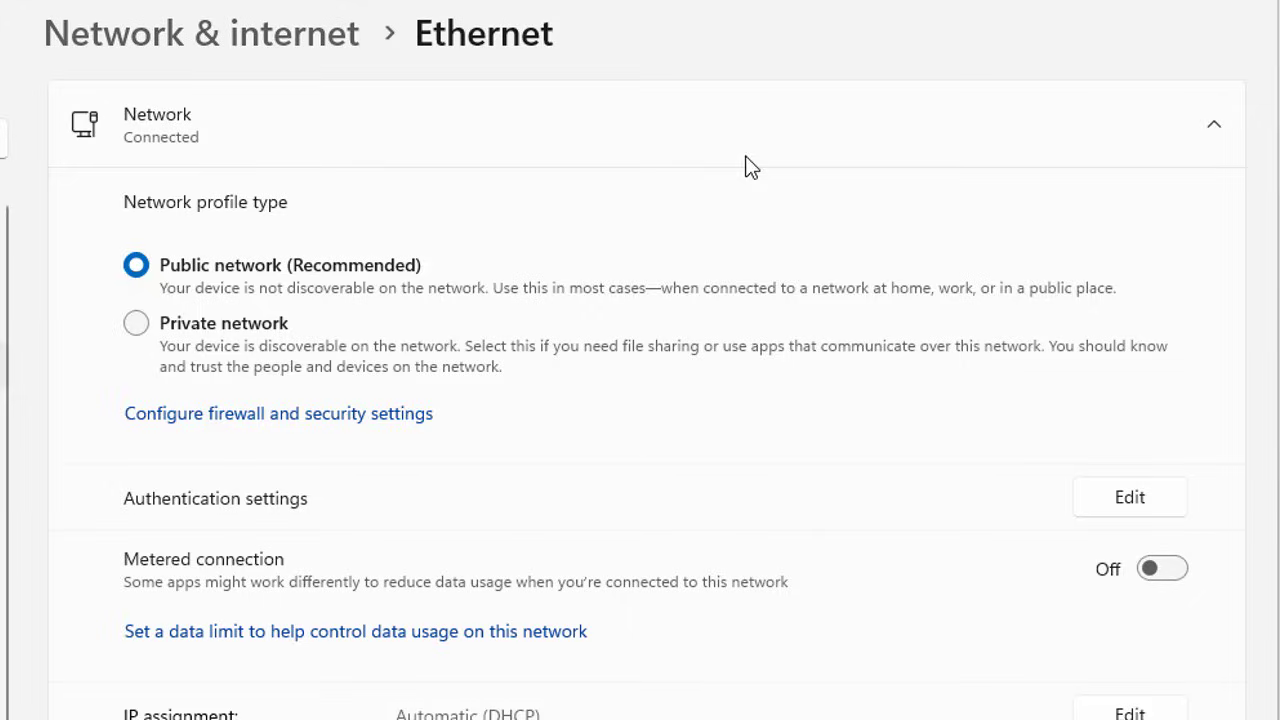
{"action": "scroll", "coordinate": [191, 263], "scroll_direction": "down", "scroll_amount": 2}
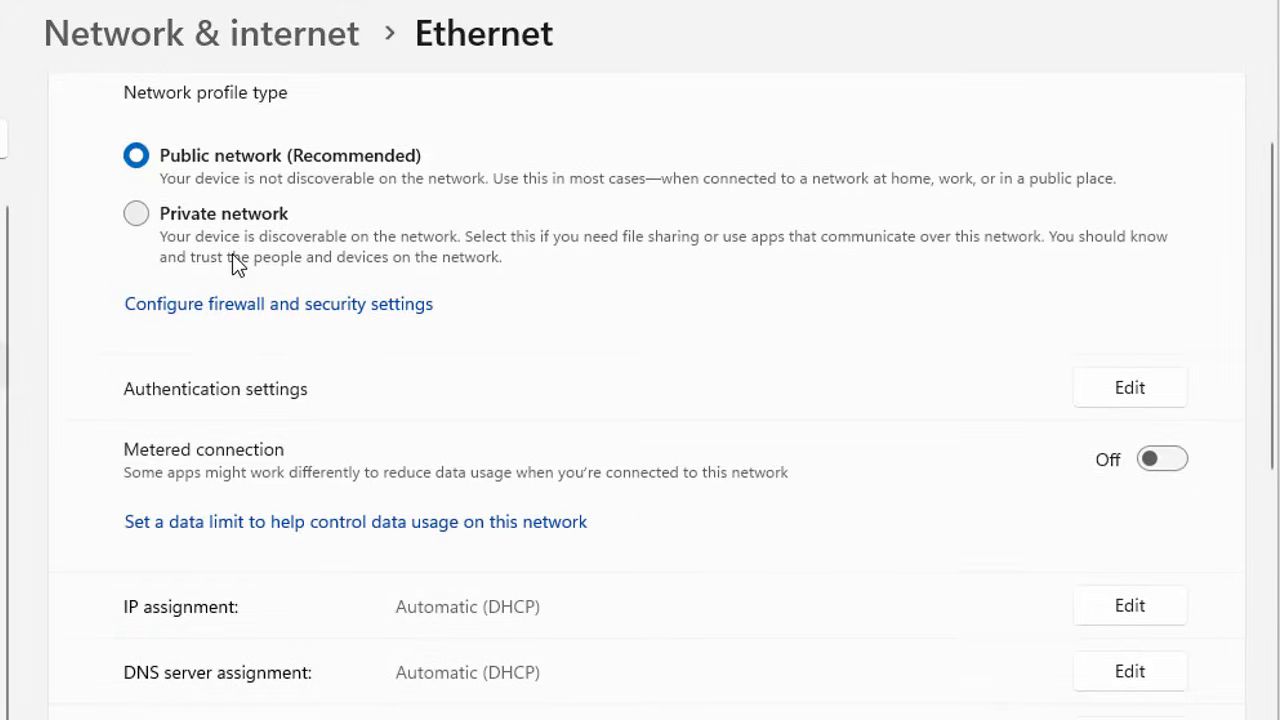
{"action": "scroll", "coordinate": [234, 263], "scroll_direction": "down", "scroll_amount": 1}
{"action": "scroll", "coordinate": [234, 263], "scroll_direction": "up", "scroll_amount": 3}
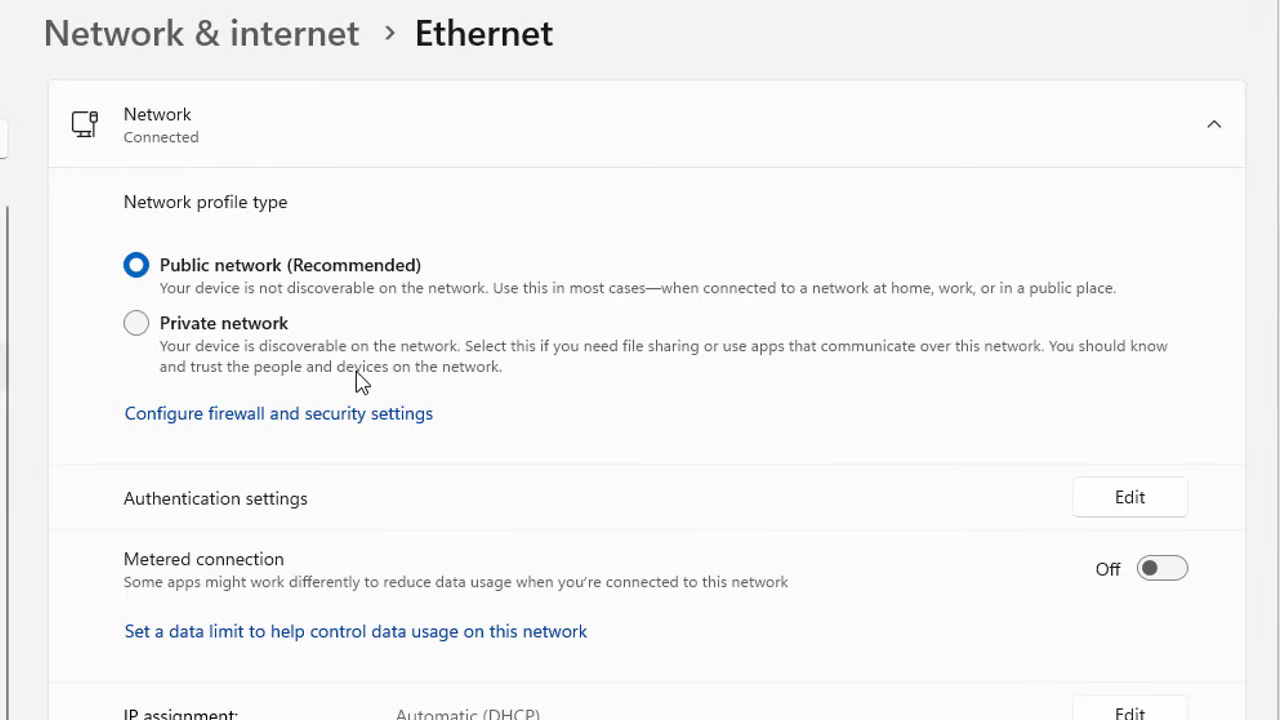
Switch the Ethernet network profile to Private and request its firewall and security settings.
{"action": "left_click", "coordinate": [147, 328]}
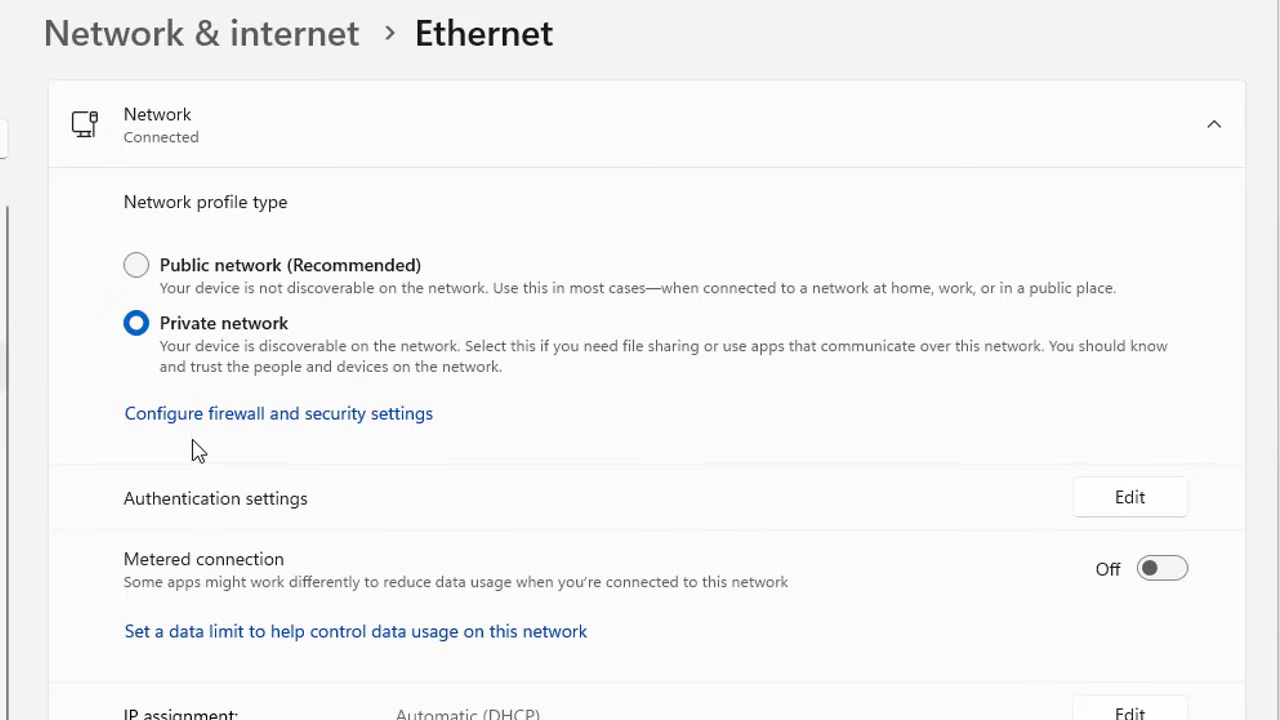
{"action": "left_click", "coordinate": [384, 428]}
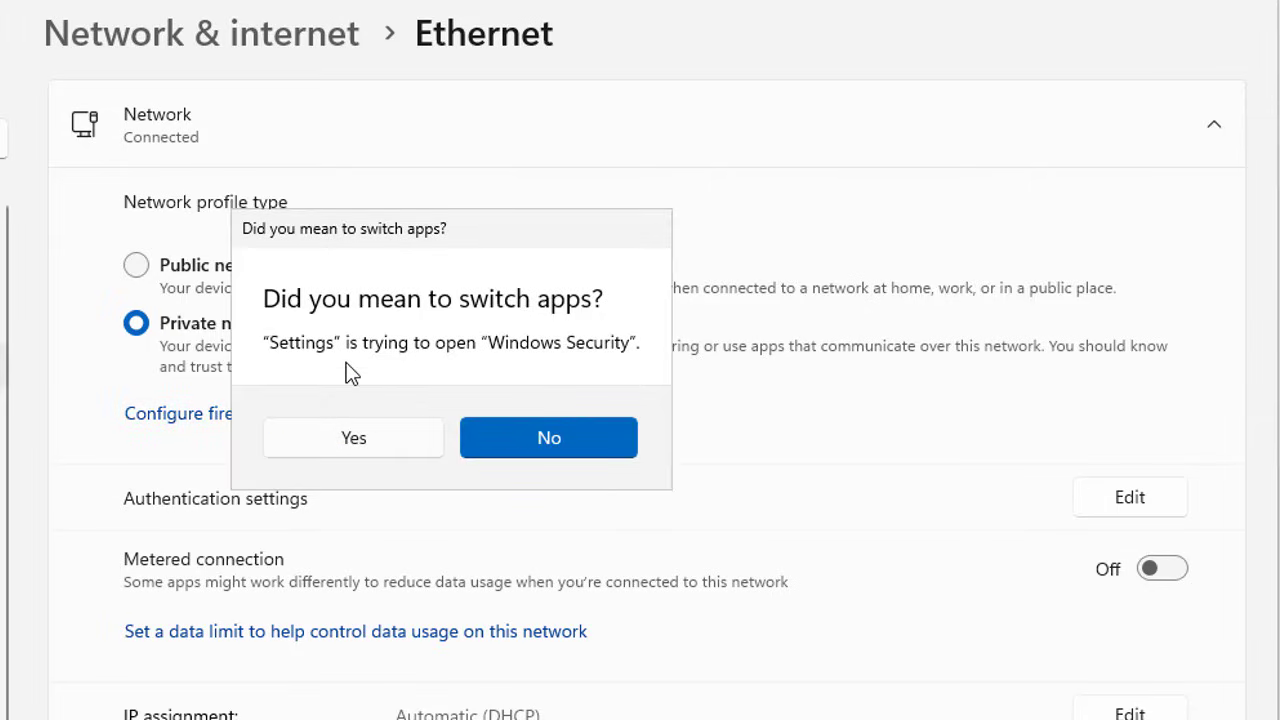
Accept the switch to Windows Security, view the Private network firewall, then return to Settings.
{"action": "left_click", "coordinate": [363, 437]}
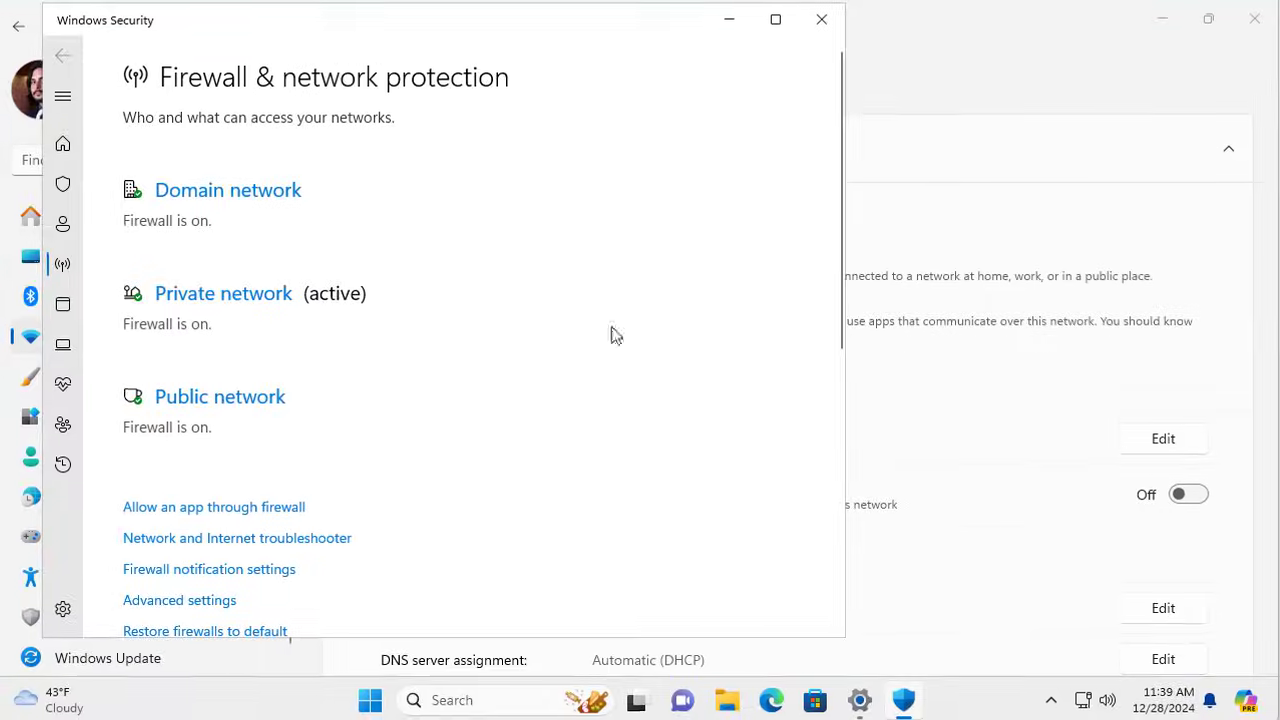
{"action": "left_click", "coordinate": [230, 297]}
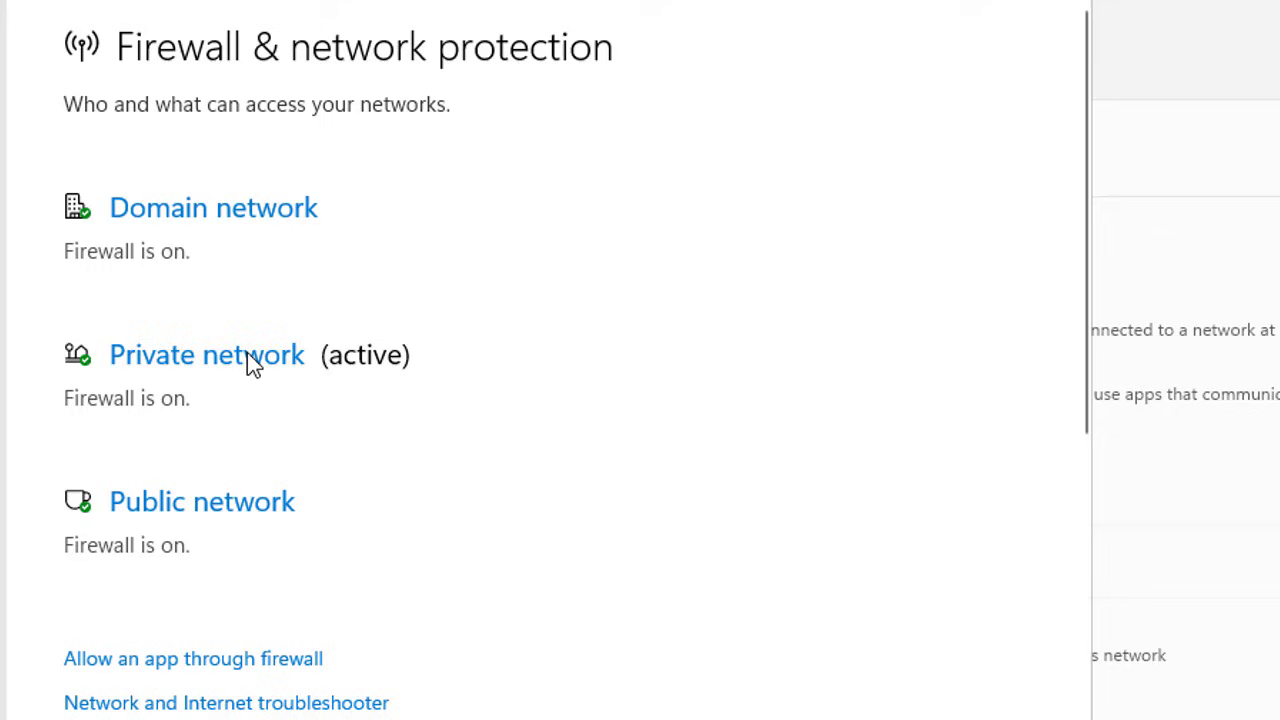
{"action": "left_click", "coordinate": [1203, 220]}
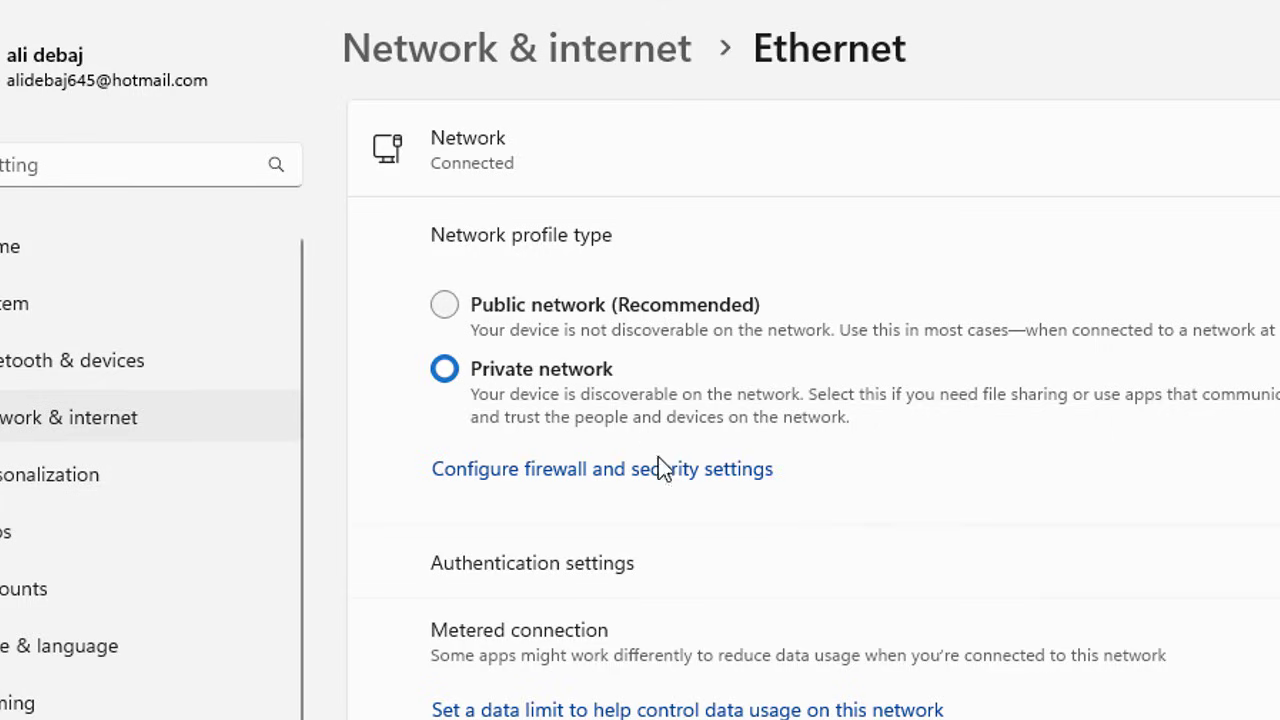
Reopen Windows Security and view the Private network firewall page.
{"action": "left_click", "coordinate": [586, 470]}
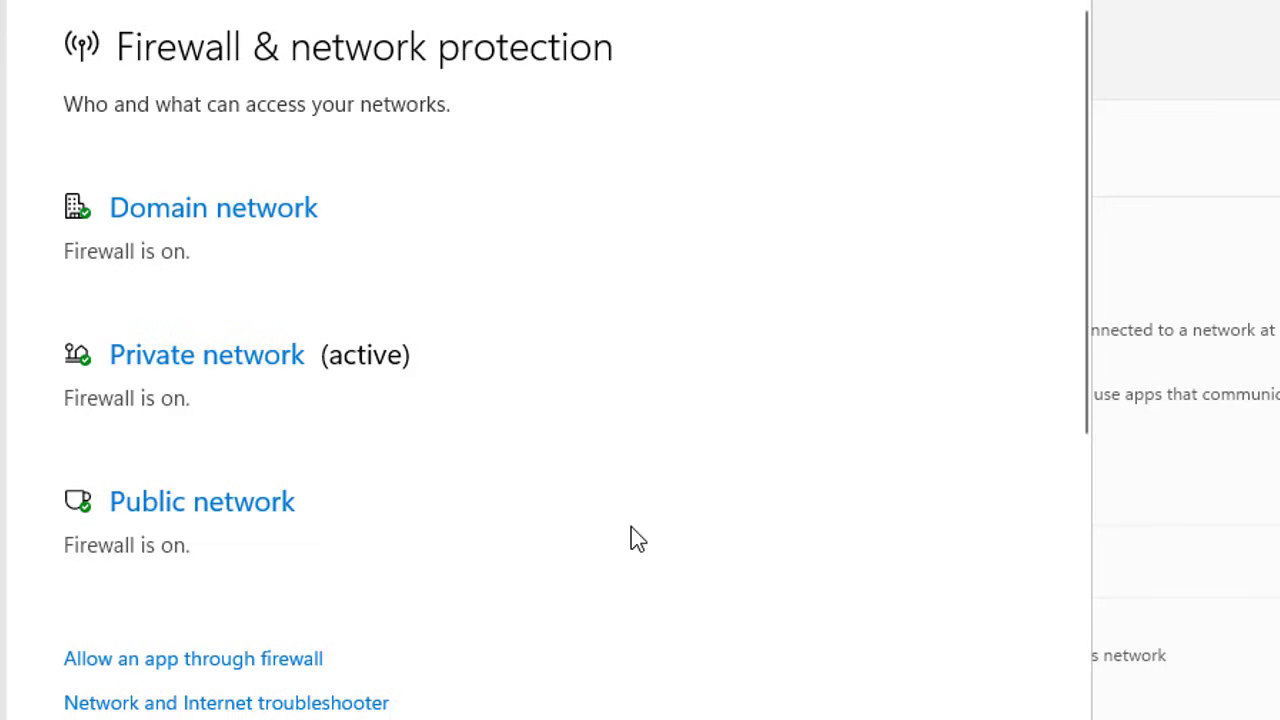
{"action": "left_click", "coordinate": [250, 367]}
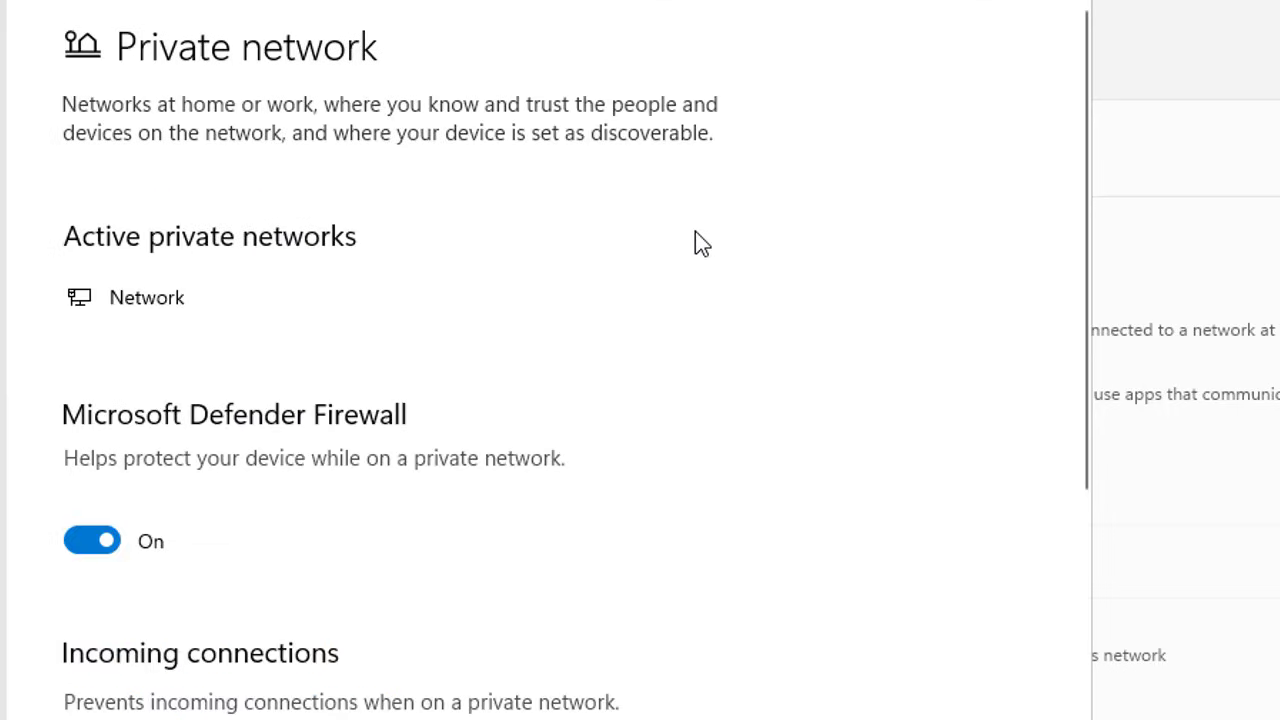
{"action": "scroll", "coordinate": [695, 240], "scroll_direction": "down", "scroll_amount": 3}
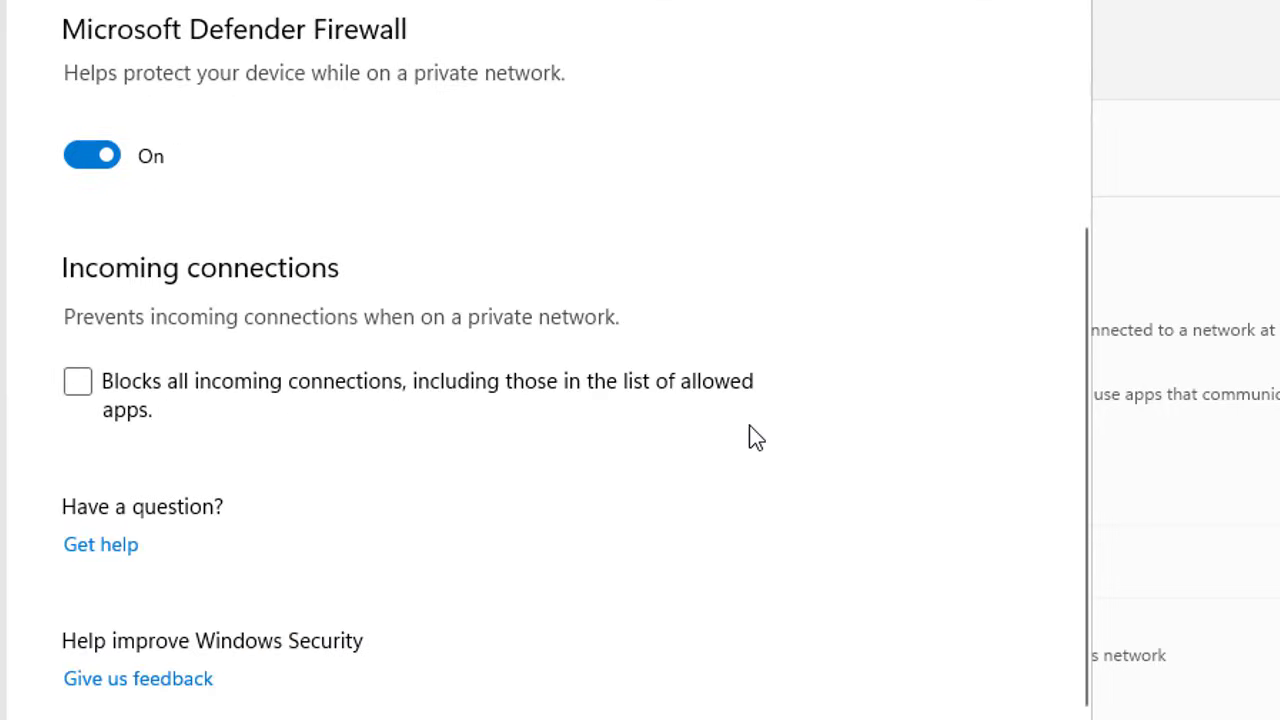
{"action": "scroll", "coordinate": [755, 437], "scroll_direction": "up", "scroll_amount": 4}
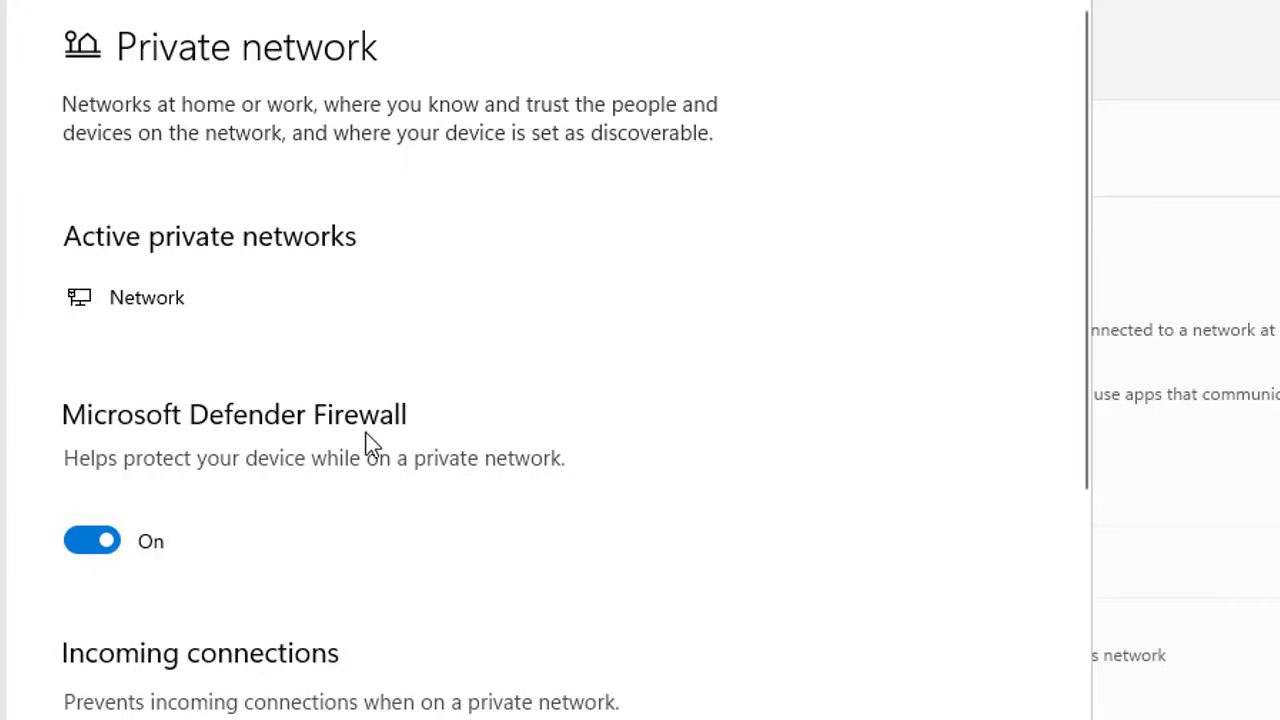
{"action": "scroll", "coordinate": [508, 432], "scroll_direction": "down", "scroll_amount": 3}
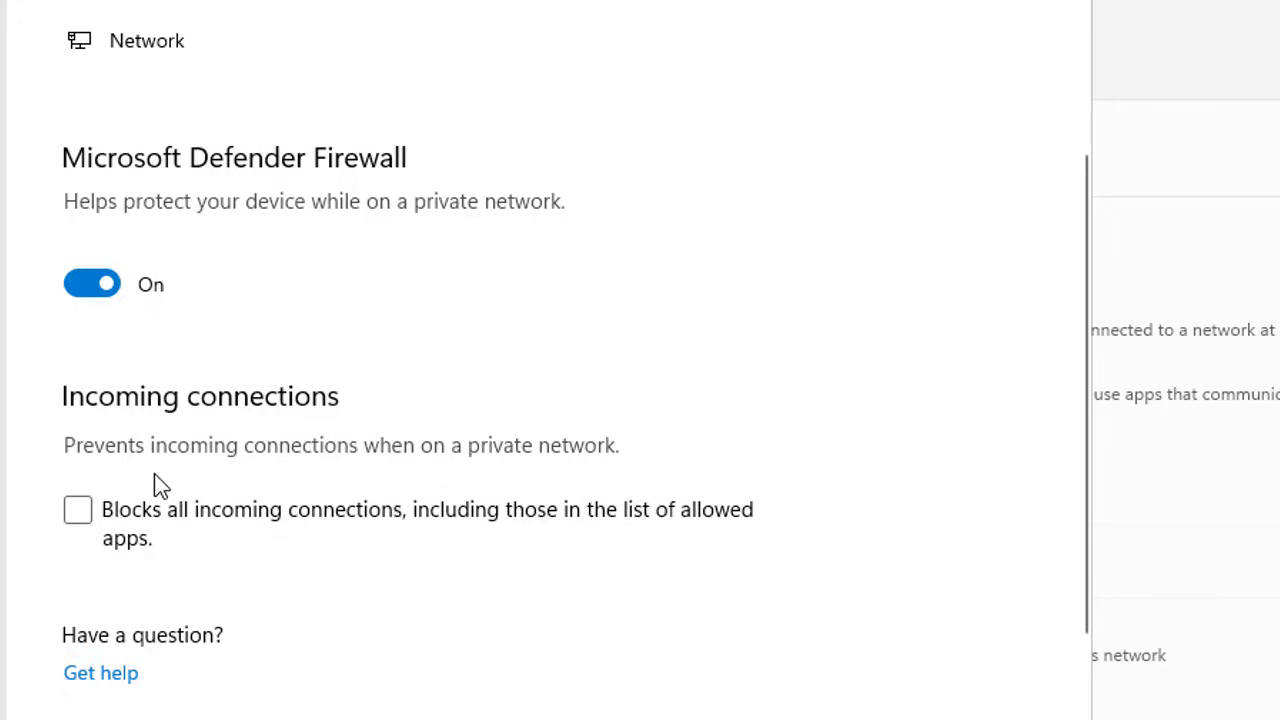
Toggle 'Blocks all incoming connections' on and back off, leaving it unchecked.
{"action": "left_click", "coordinate": [80, 520]}
{"action": "left_click", "coordinate": [80, 518]}
{"action": "scroll", "coordinate": [300, 537], "scroll_direction": "down", "scroll_amount": 3}
{"action": "scroll", "coordinate": [470, 540], "scroll_direction": "down", "scroll_amount": 3}
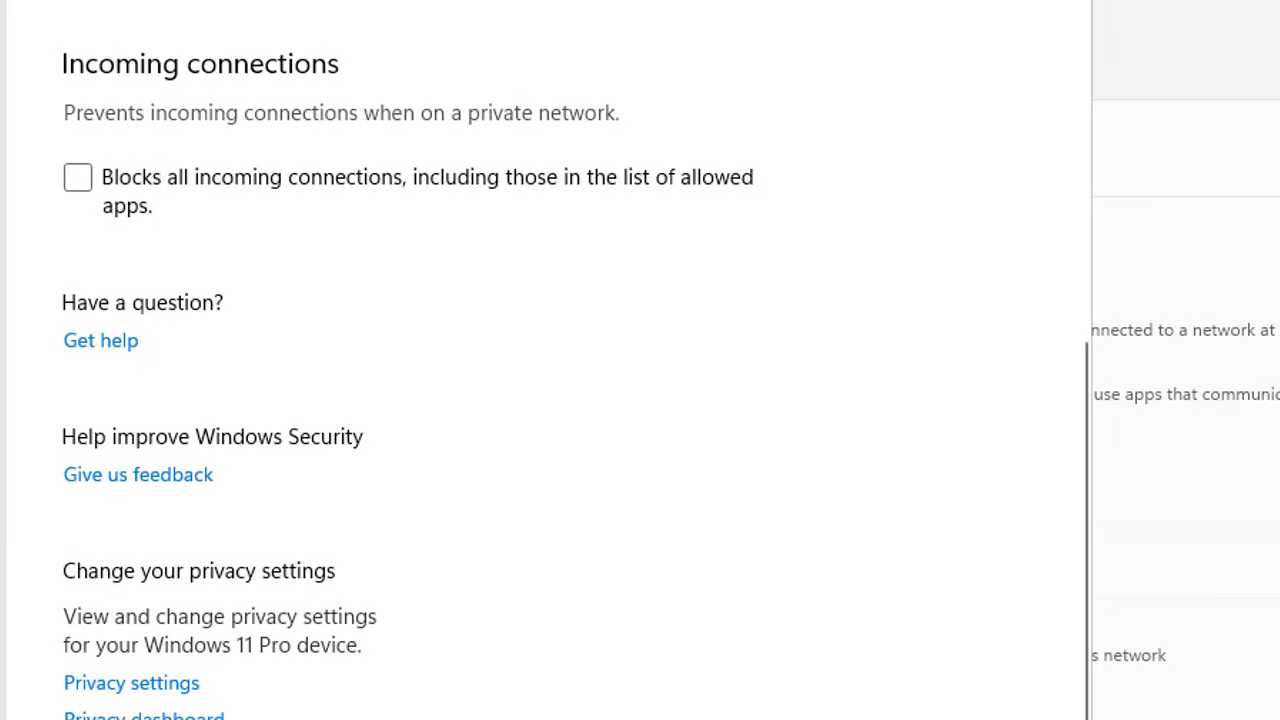
{"action": "scroll", "coordinate": [600, 423], "scroll_direction": "up", "scroll_amount": 10}
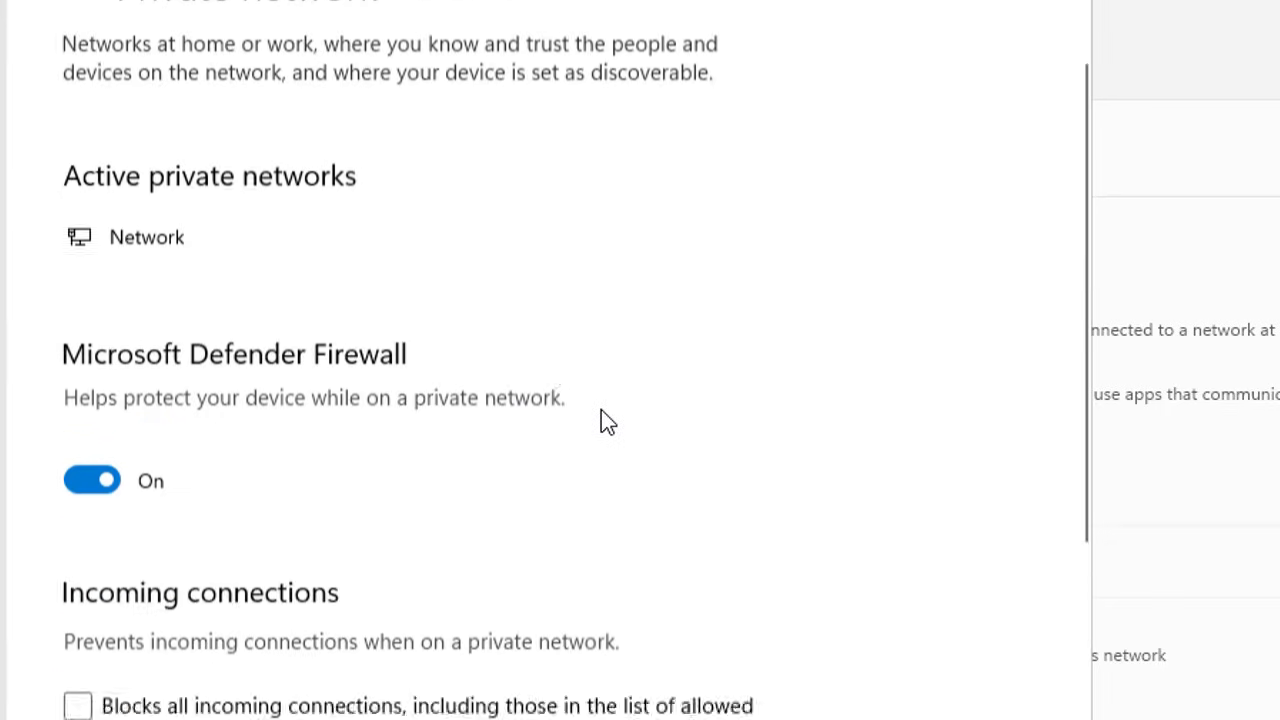
{"action": "scroll", "coordinate": [340, 478], "scroll_direction": "down", "scroll_amount": 2}
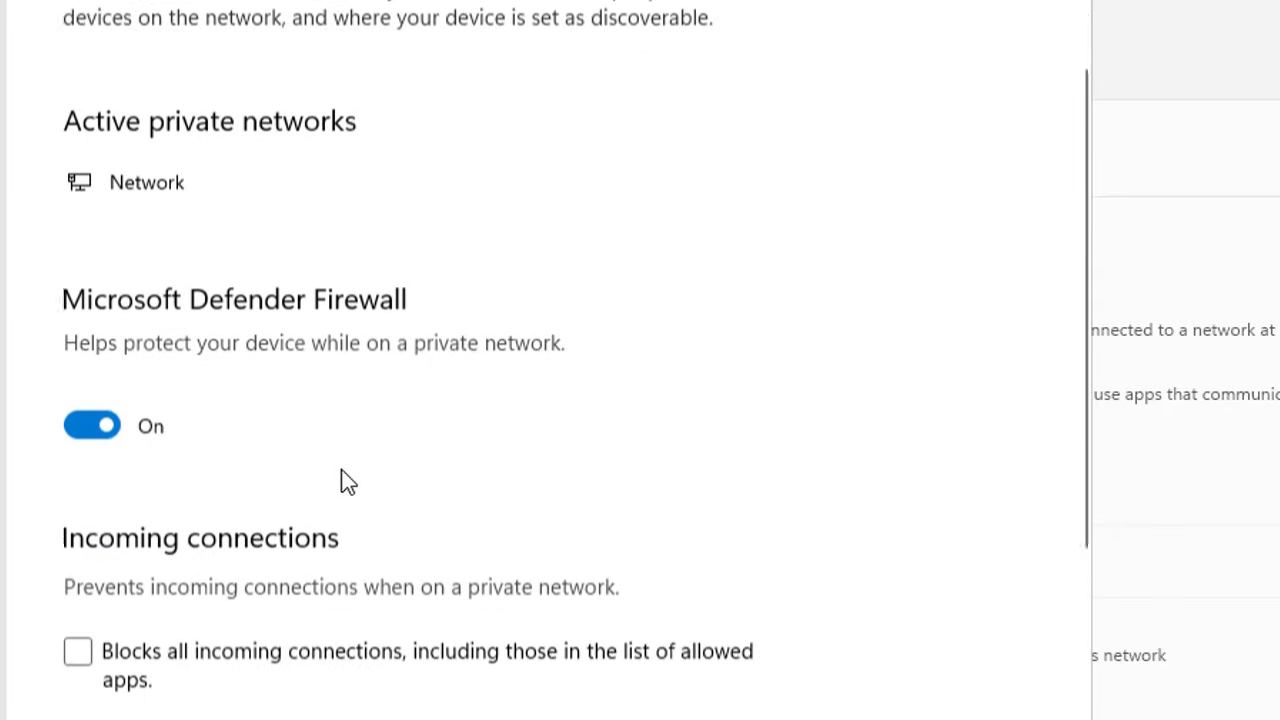
Close Windows Security, set the Ethernet profile back to Public, and reopen its firewall settings.
{"action": "left_click", "coordinate": [1058, 4]}
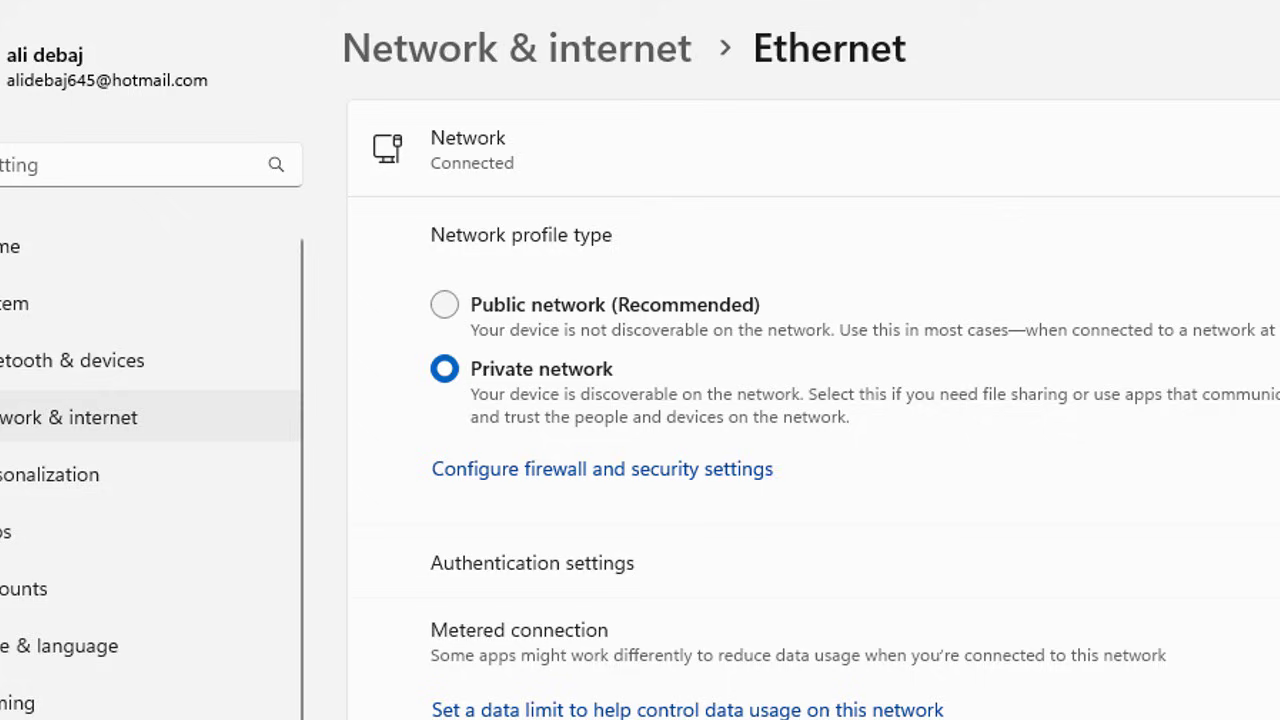
{"action": "left_click", "coordinate": [442, 310]}
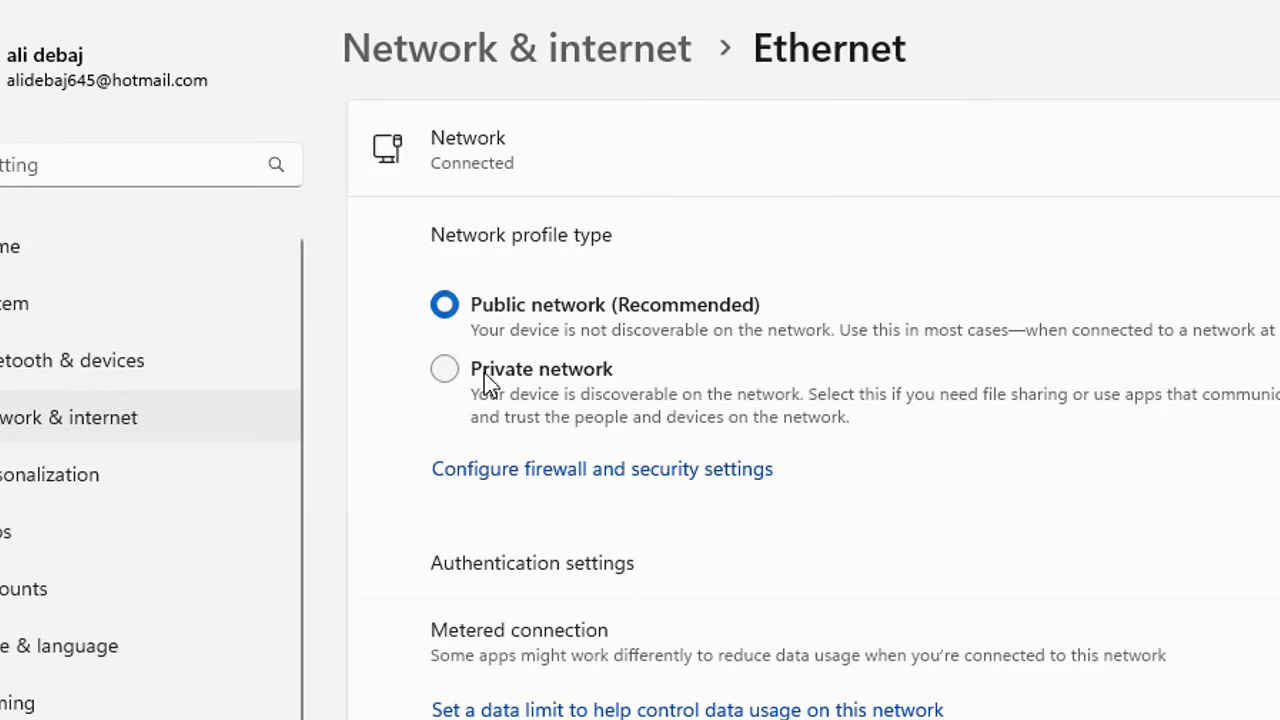
{"action": "left_click", "coordinate": [560, 489]}
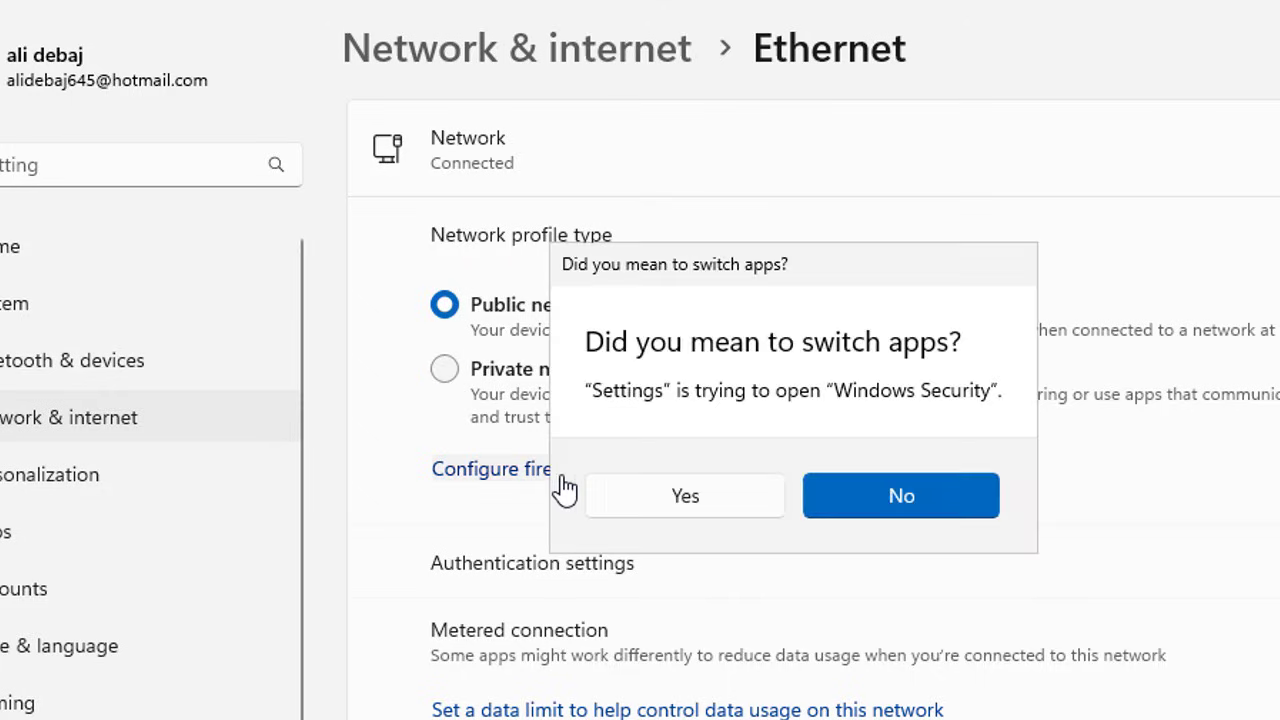
{"action": "left_click", "coordinate": [719, 509]}
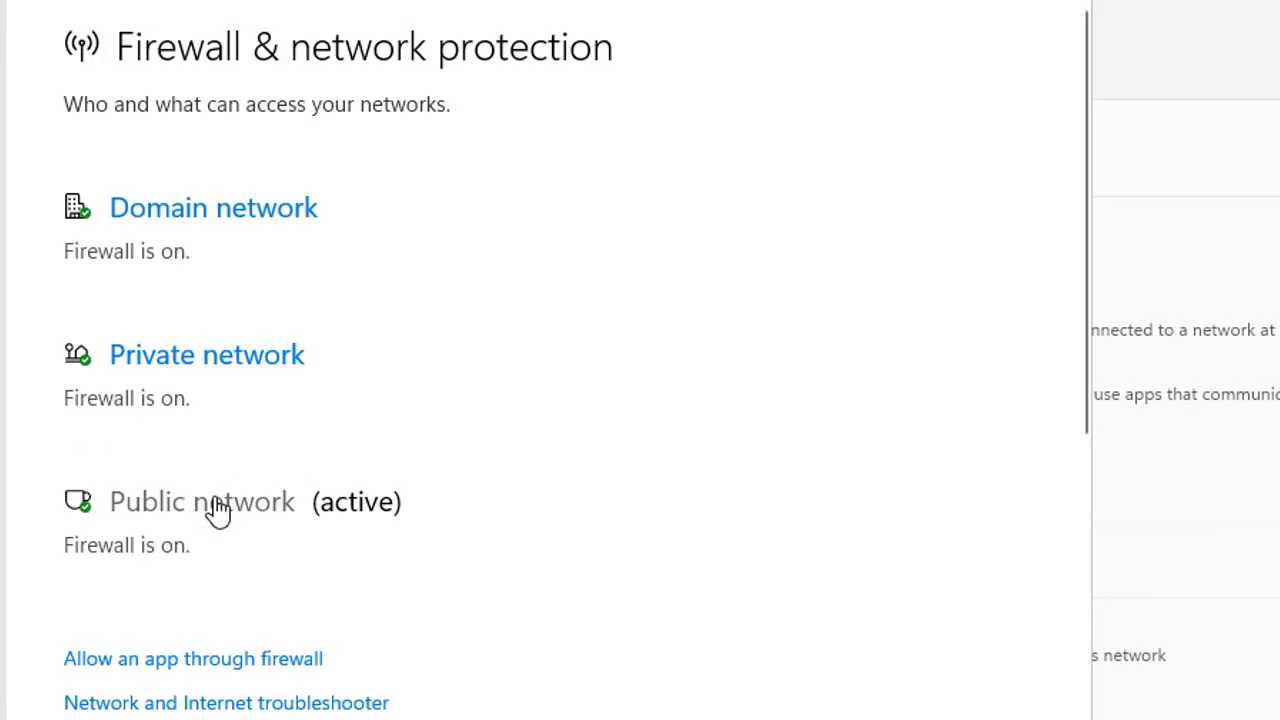
Review the Public network firewall page, confirming the firewall is On, then close it.
{"action": "left_click", "coordinate": [218, 510]}
{"action": "scroll", "coordinate": [503, 397], "scroll_direction": "down", "scroll_amount": 5}
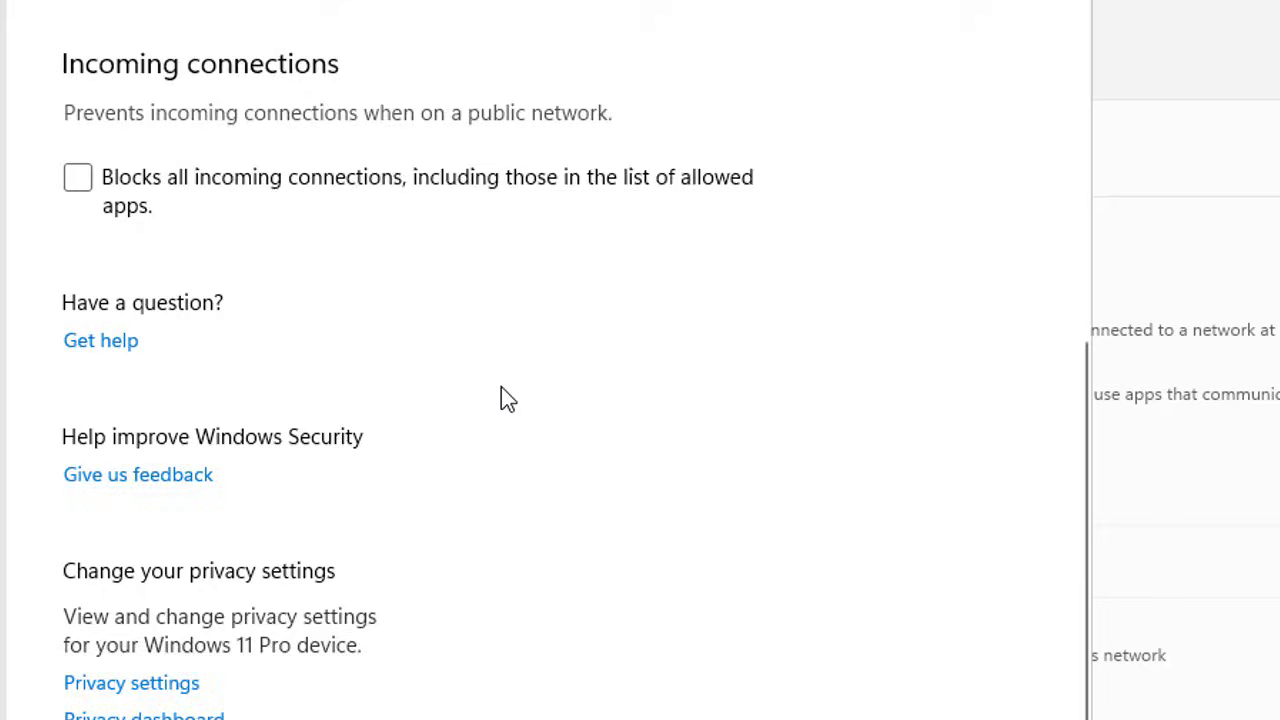
{"action": "scroll", "coordinate": [501, 388], "scroll_direction": "up", "scroll_amount": 3}
{"action": "scroll", "coordinate": [503, 395], "scroll_direction": "up", "scroll_amount": 2}
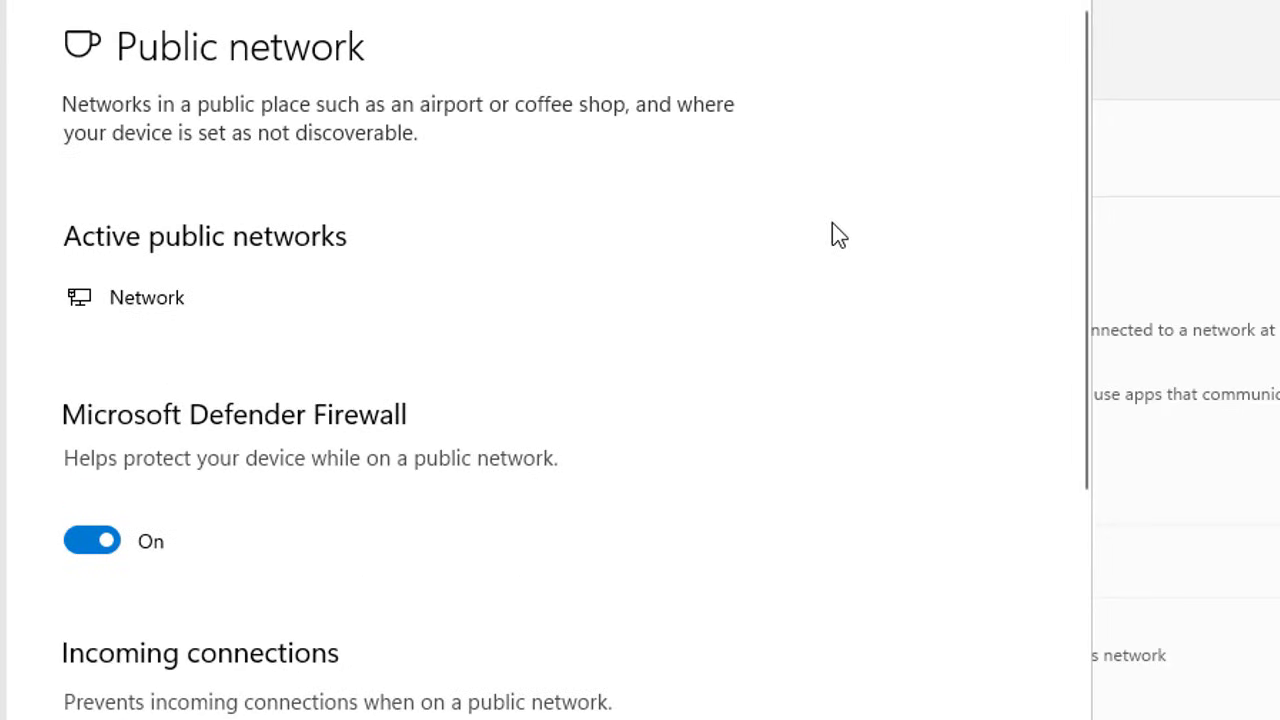
{"action": "left_click", "coordinate": [1045, 10]}
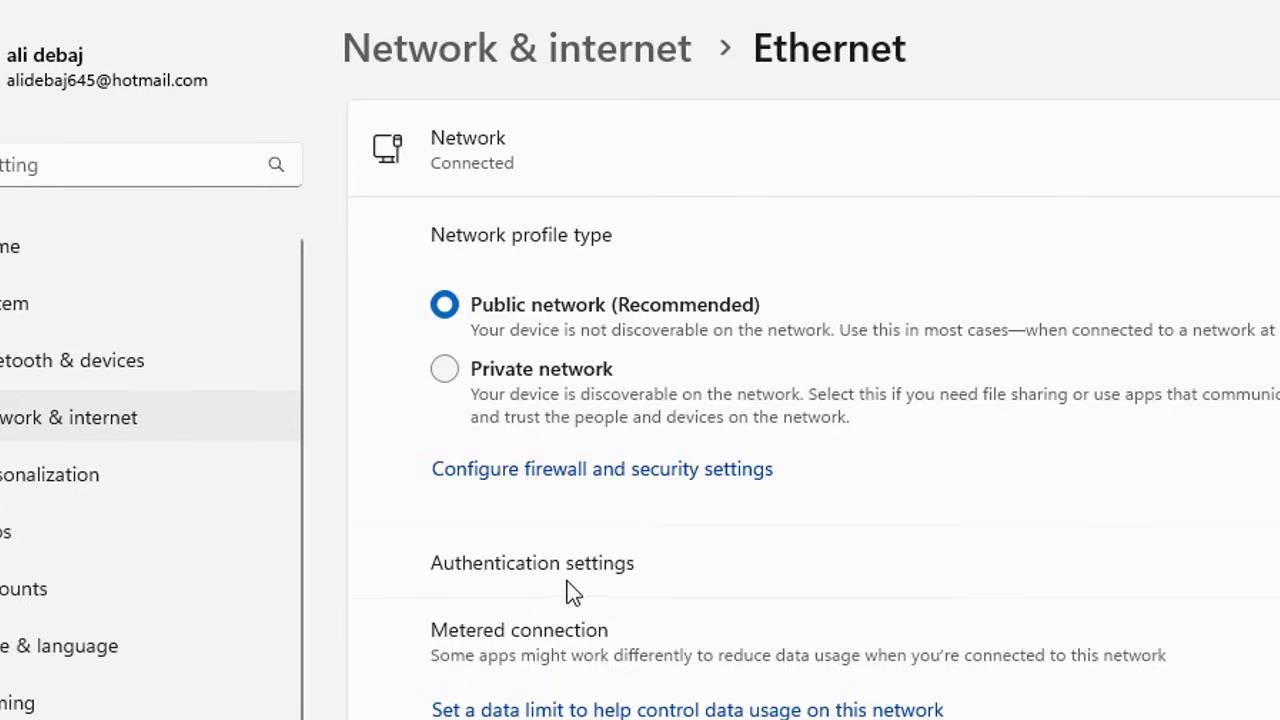
{"action": "left_click", "coordinate": [1270, 563]}
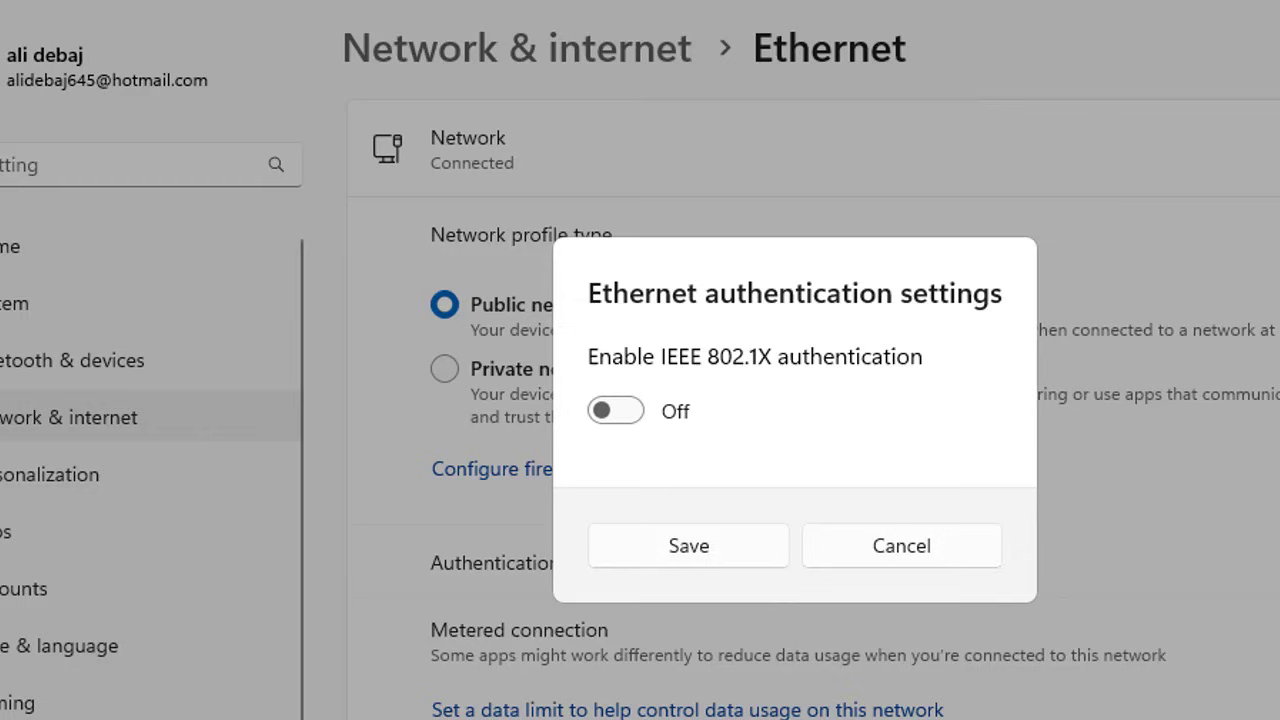
{"action": "left_click", "coordinate": [932, 546]}
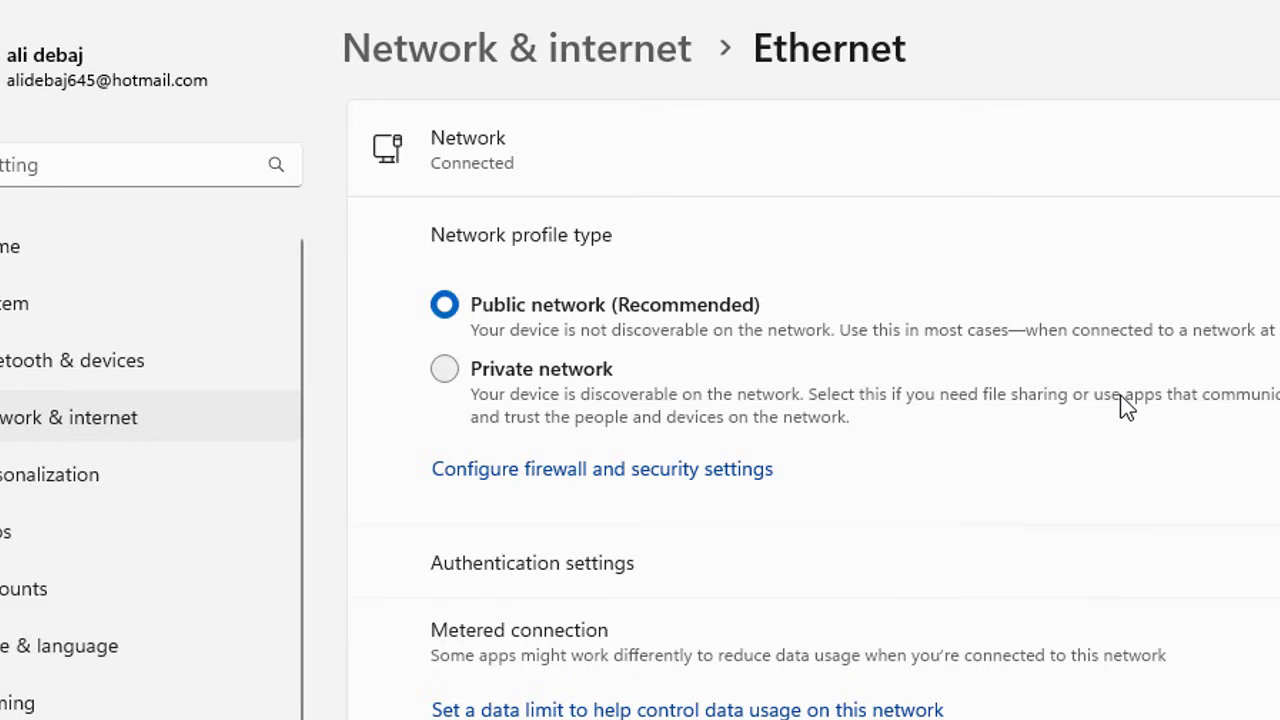
{"action": "scroll", "coordinate": [1127, 406], "scroll_direction": "down", "scroll_amount": 2}
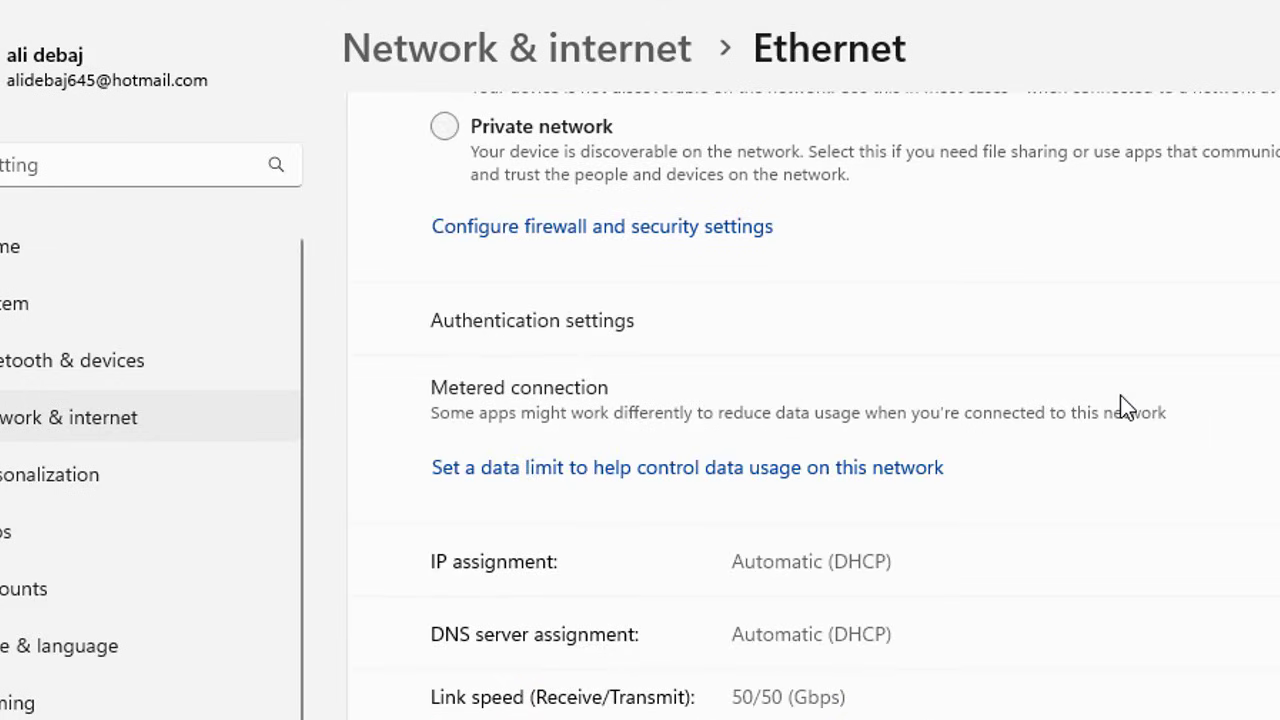
{"action": "scroll", "coordinate": [1127, 406], "scroll_direction": "down", "scroll_amount": 3}
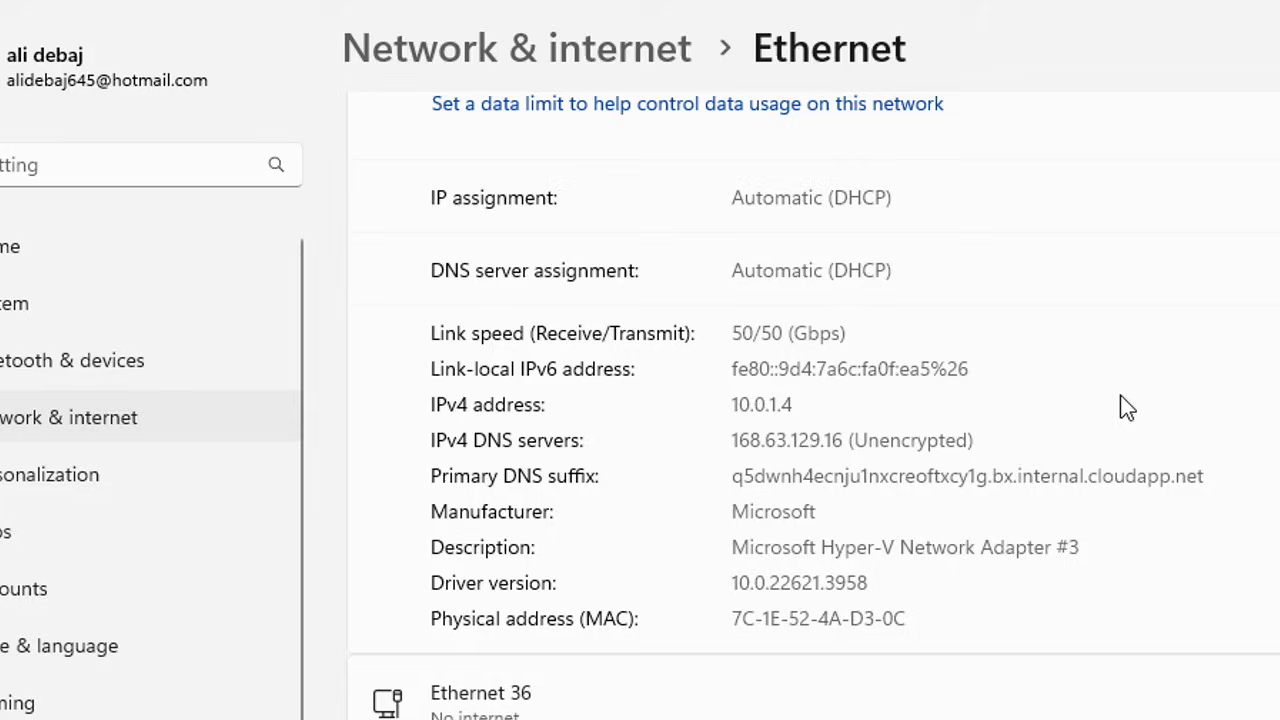
{"action": "scroll", "coordinate": [1123, 400], "scroll_direction": "down", "scroll_amount": 2}
{"action": "scroll", "coordinate": [1123, 406], "scroll_direction": "up", "scroll_amount": 6}
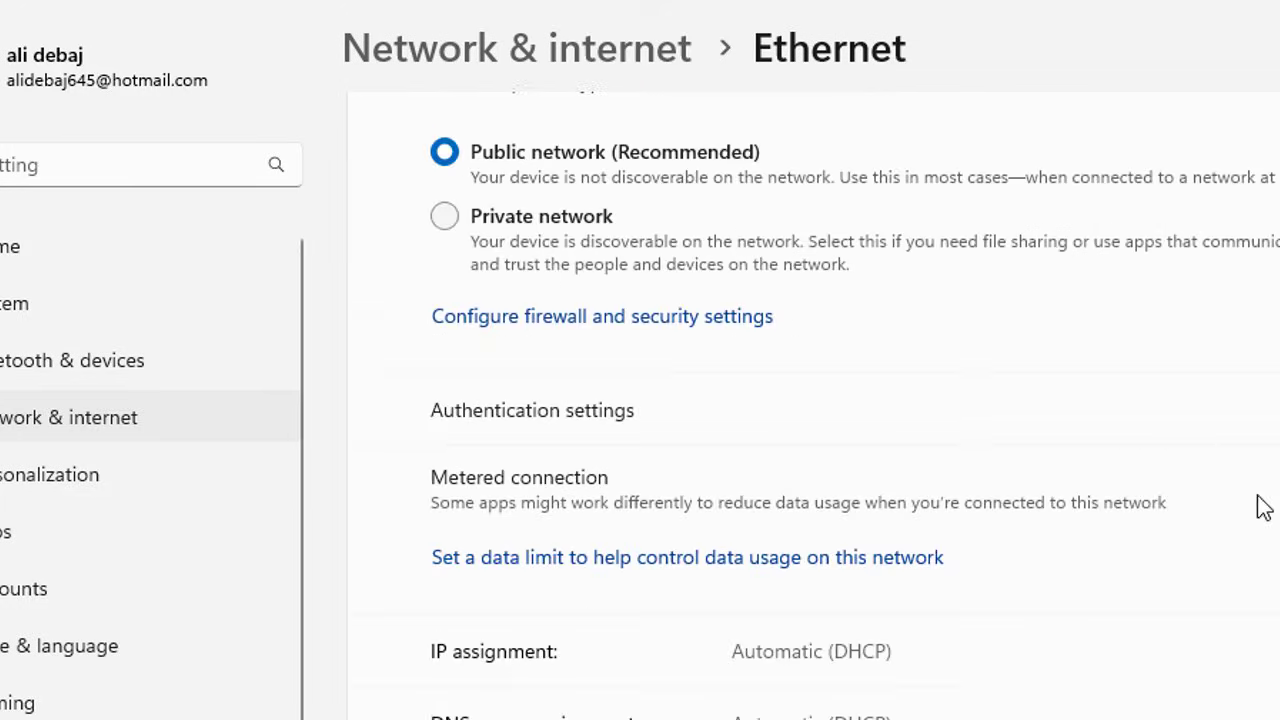